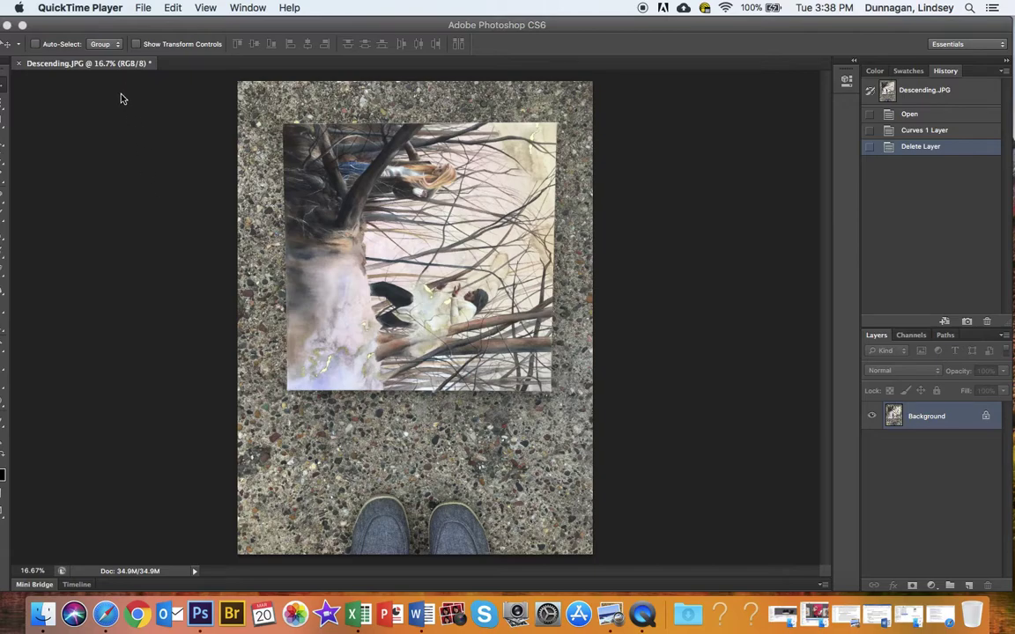
Rotate the Descending.JPG canvas 90° counterclockwise via Image > Image Rotation so the painting stands upright
click(211, 155)
click(109, 7)
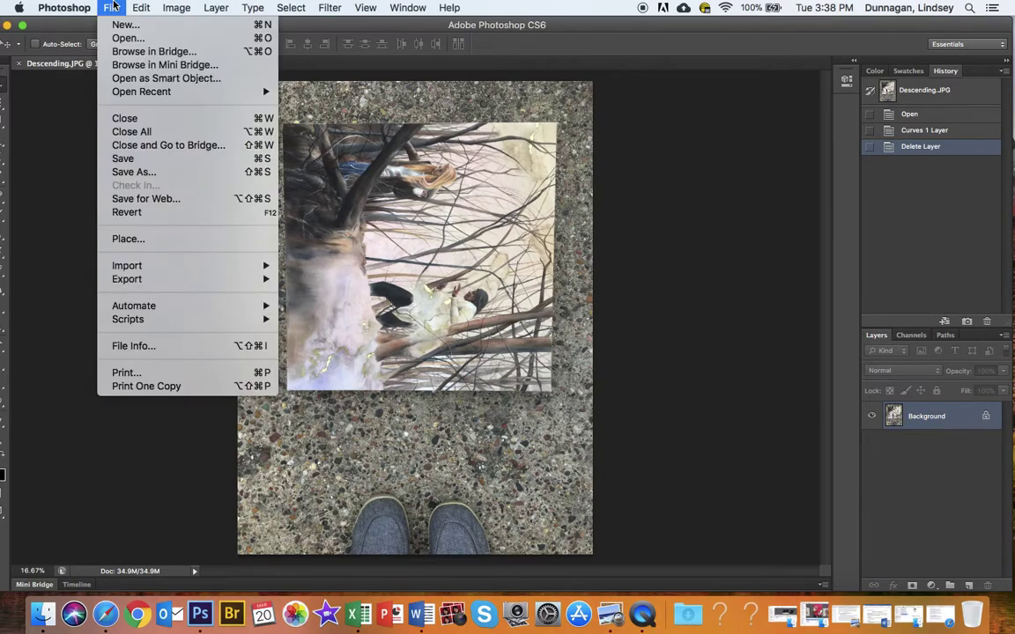
click(112, 6)
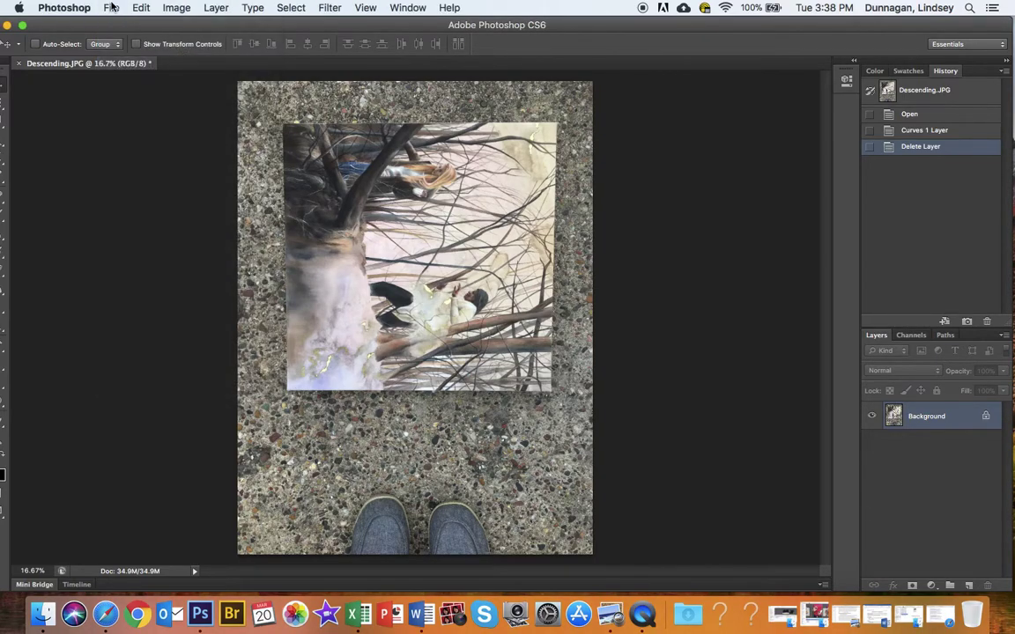
click(176, 7)
mouse_move(199, 160)
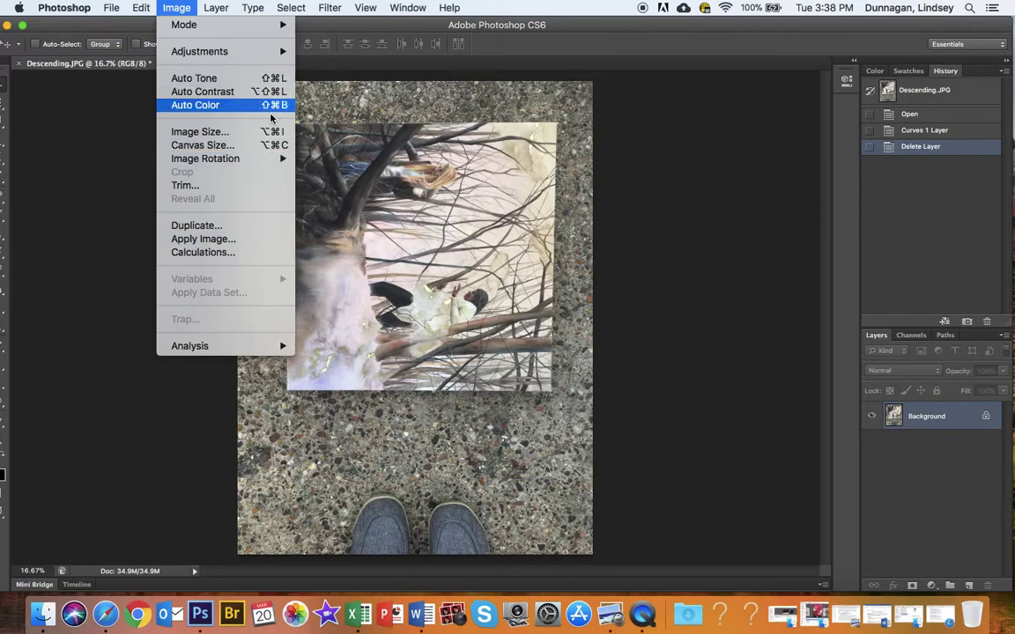
mouse_move(236, 156)
click(365, 186)
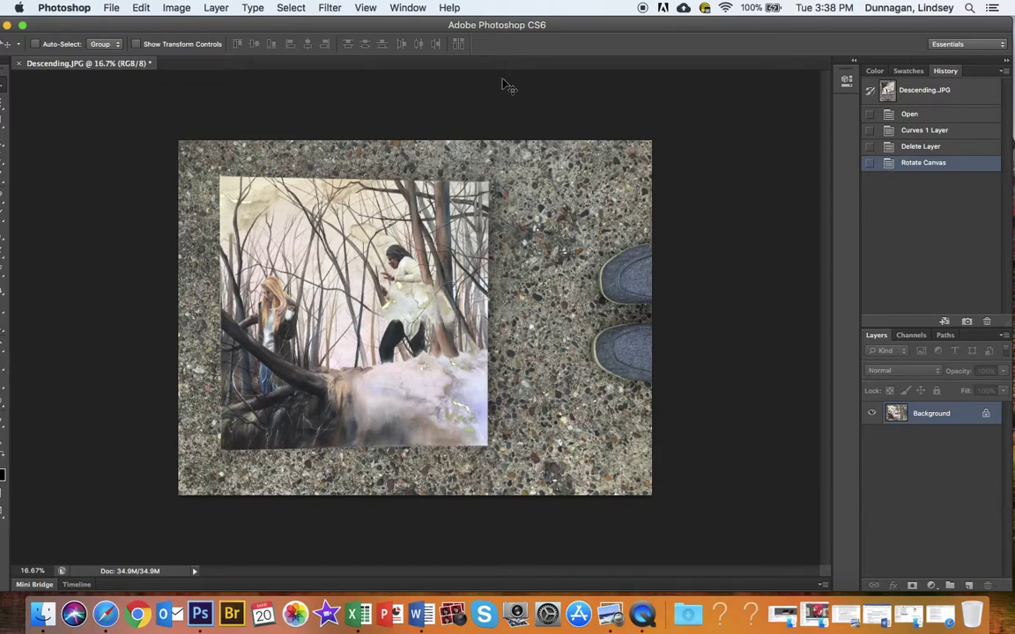
Show rulers and drag guides to the painting's top, left, right and bottom edges
click(364, 8)
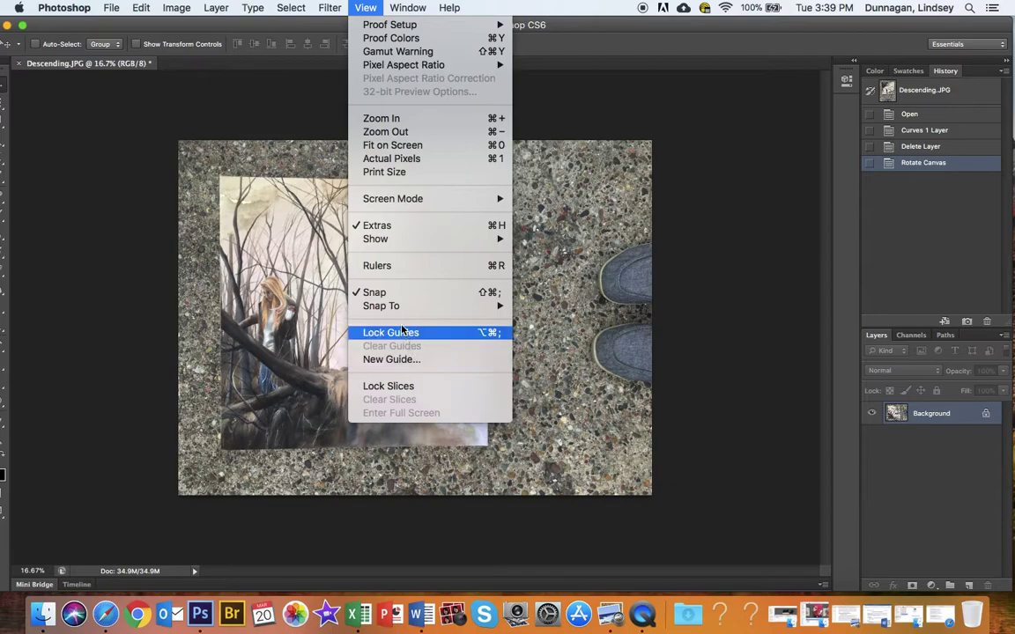
click(388, 266)
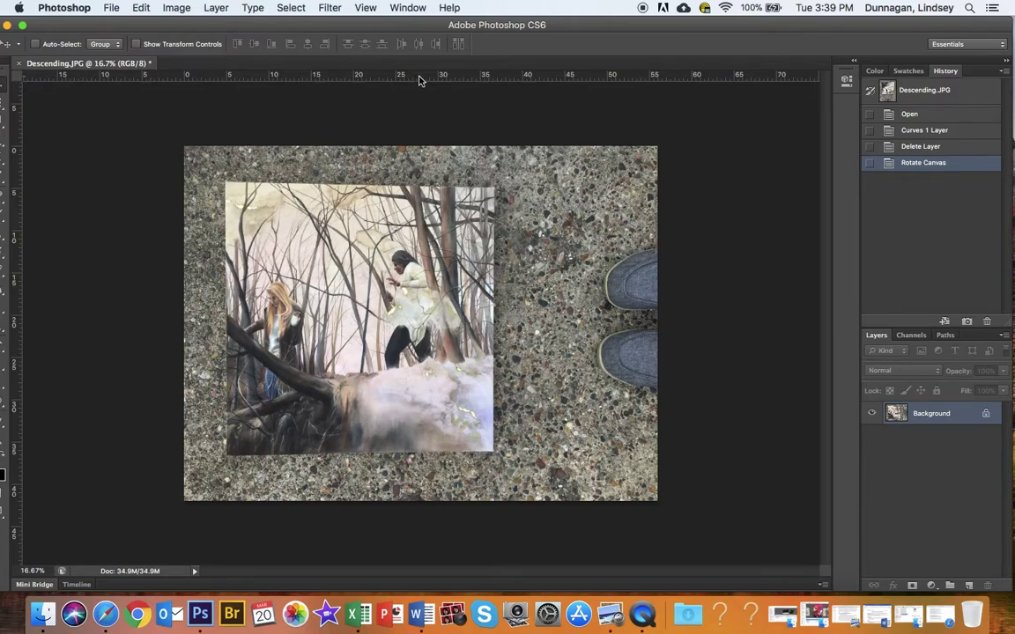
drag(420, 80, 505, 186)
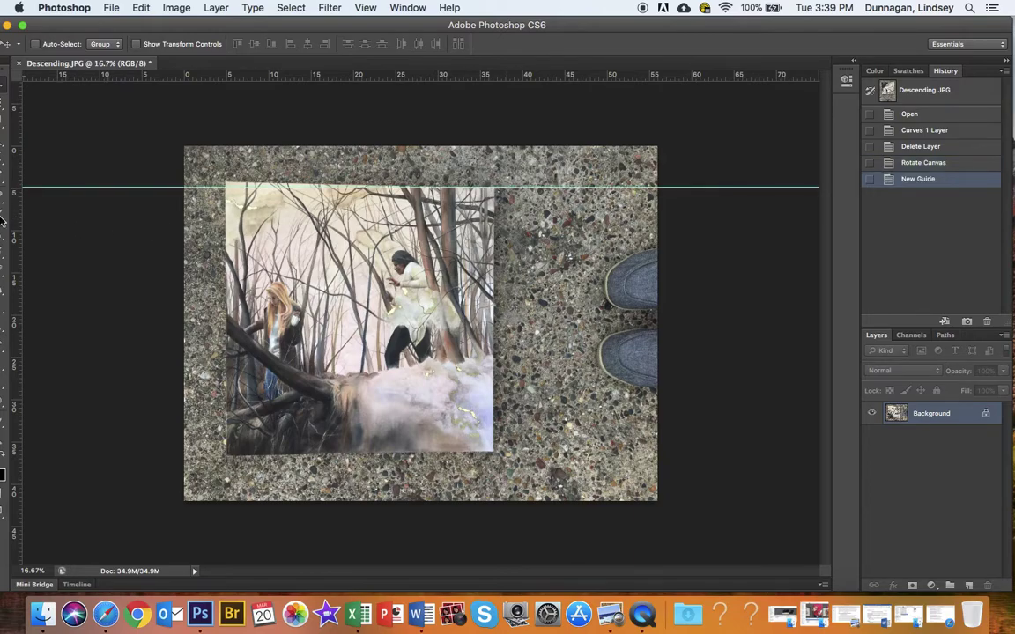
drag(16, 224, 226, 248)
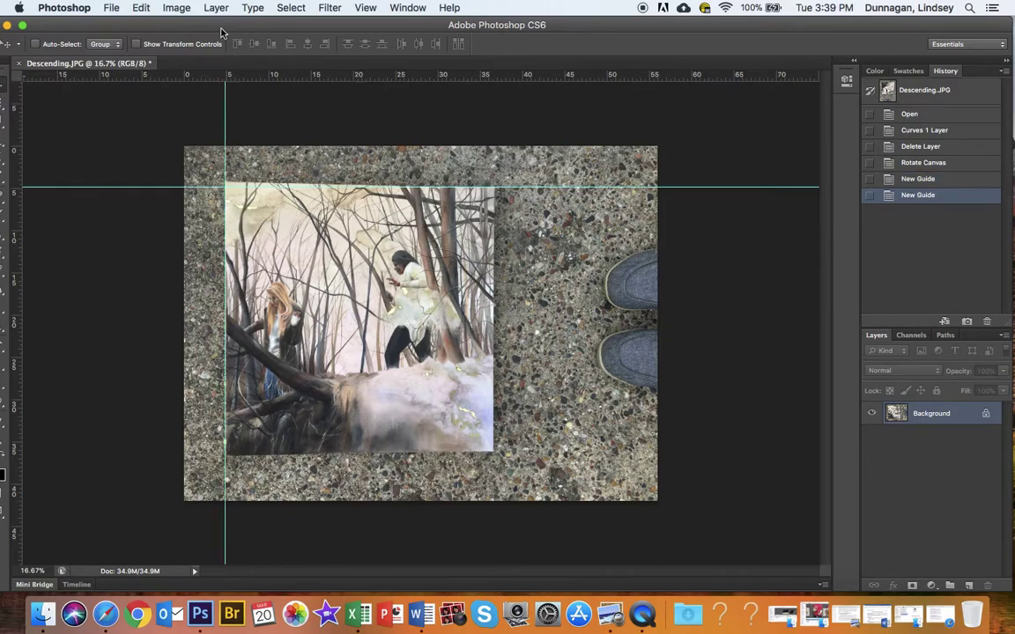
drag(201, 28, 215, 29)
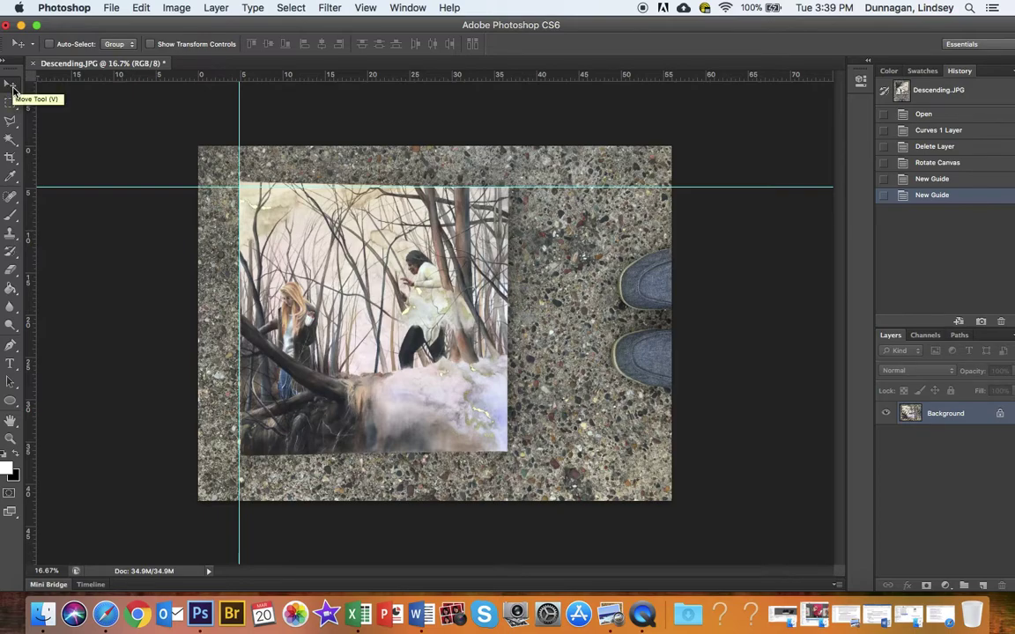
drag(30, 145, 506, 211)
drag(436, 74, 555, 451)
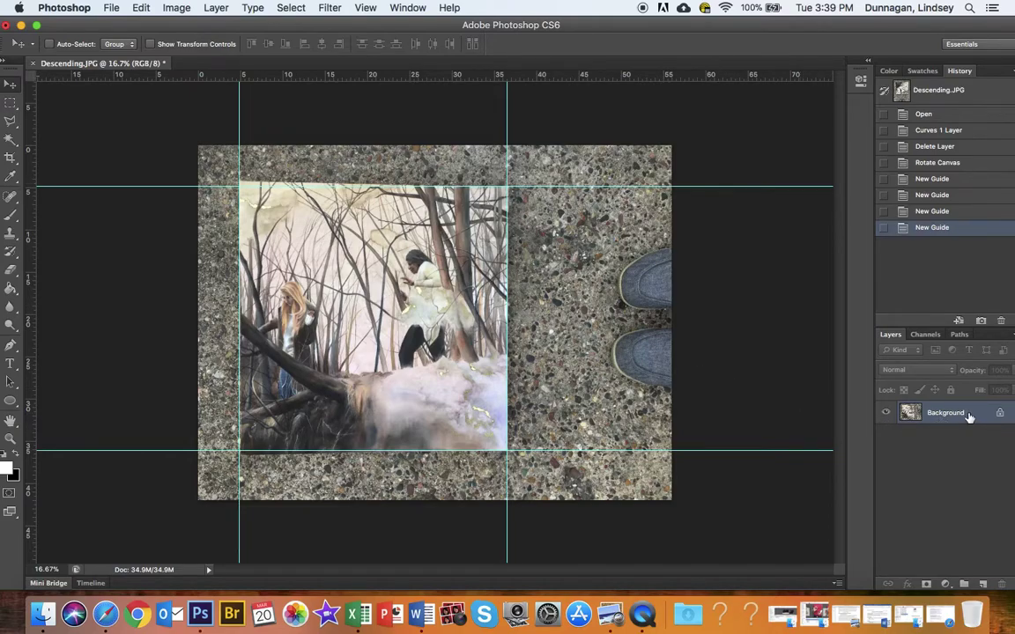
Duplicate the Background layer into a Background copy layer in the Layers panel
drag(969, 416, 984, 583)
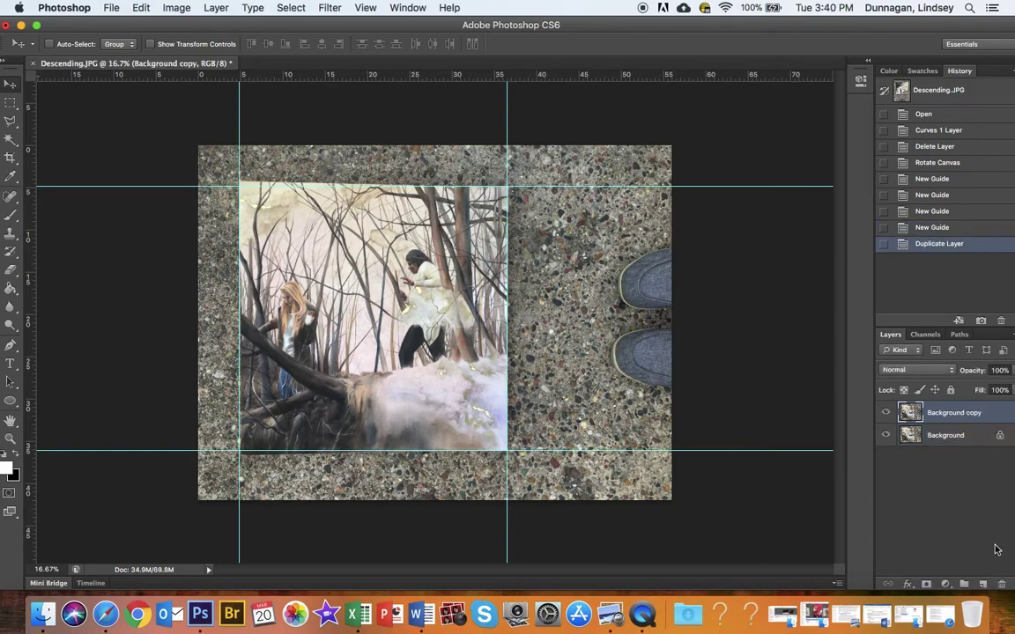
right_click(964, 438)
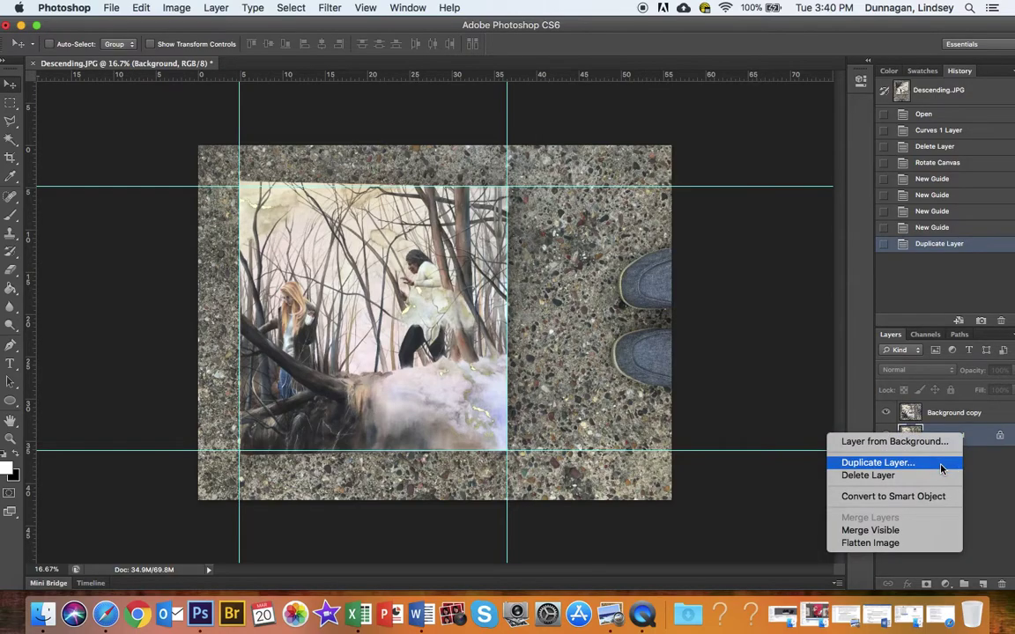
click(994, 487)
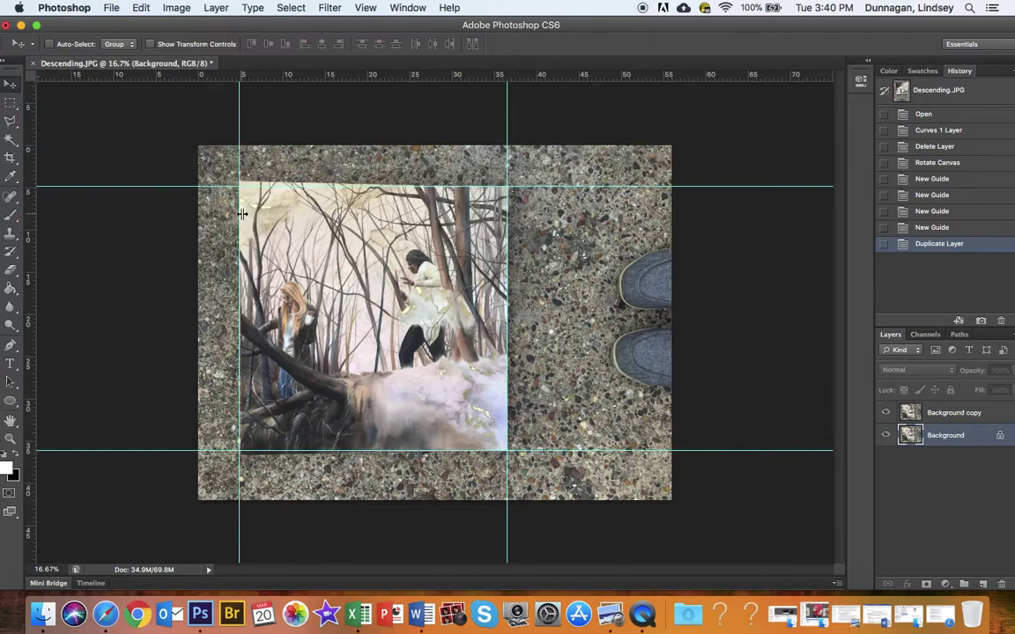
Zoom in closely on the painting's top-left corner
key(z)
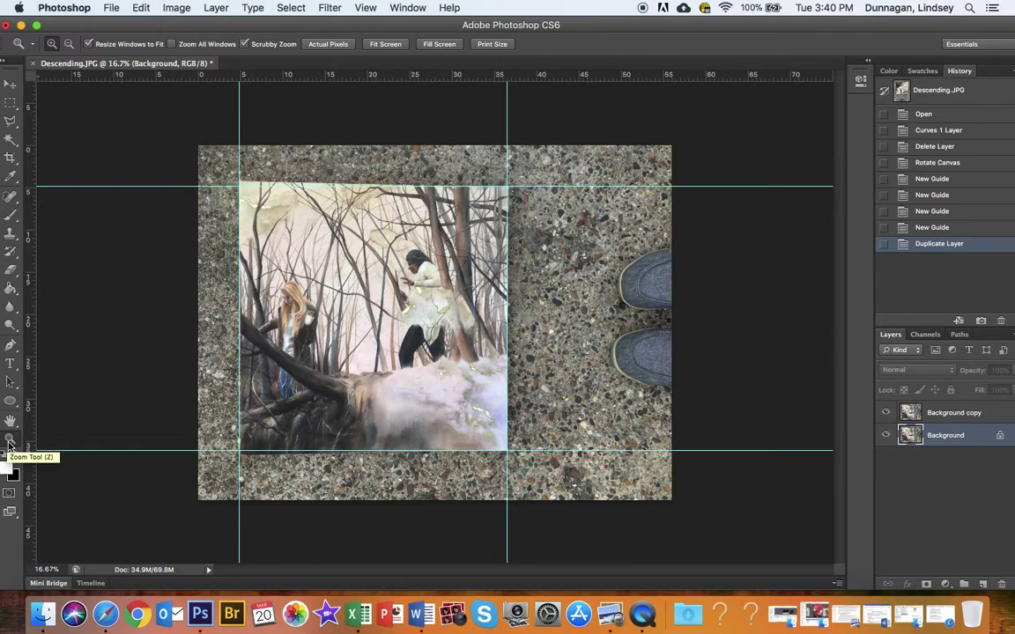
click(238, 192)
click(239, 188)
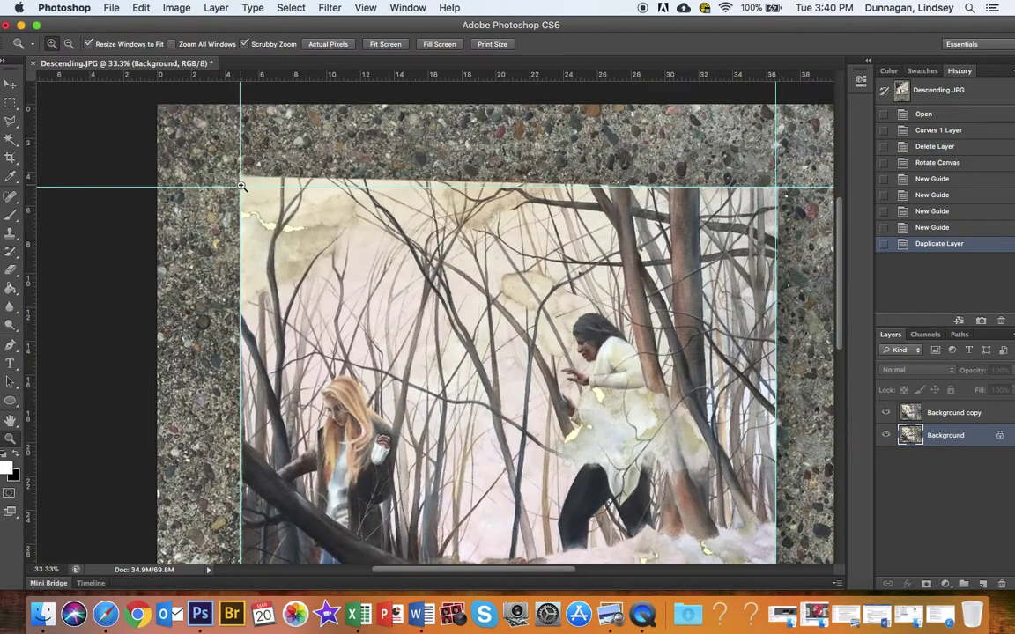
click(239, 188)
click(239, 188)
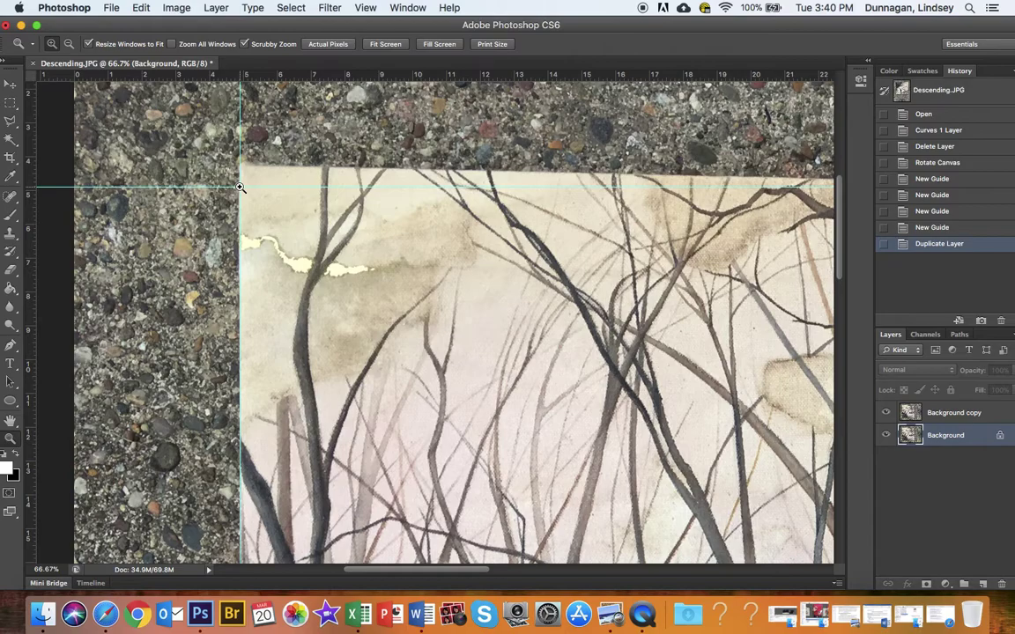
Drag the left, bottom and top guides precisely onto the painting's edges
key(v)
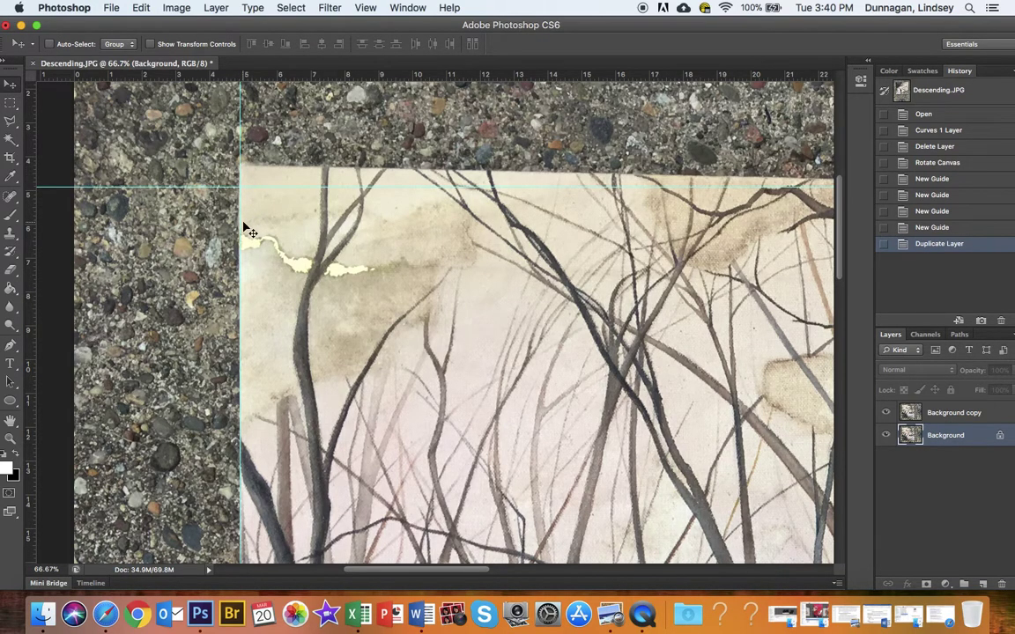
scroll(304, 322, down, 10)
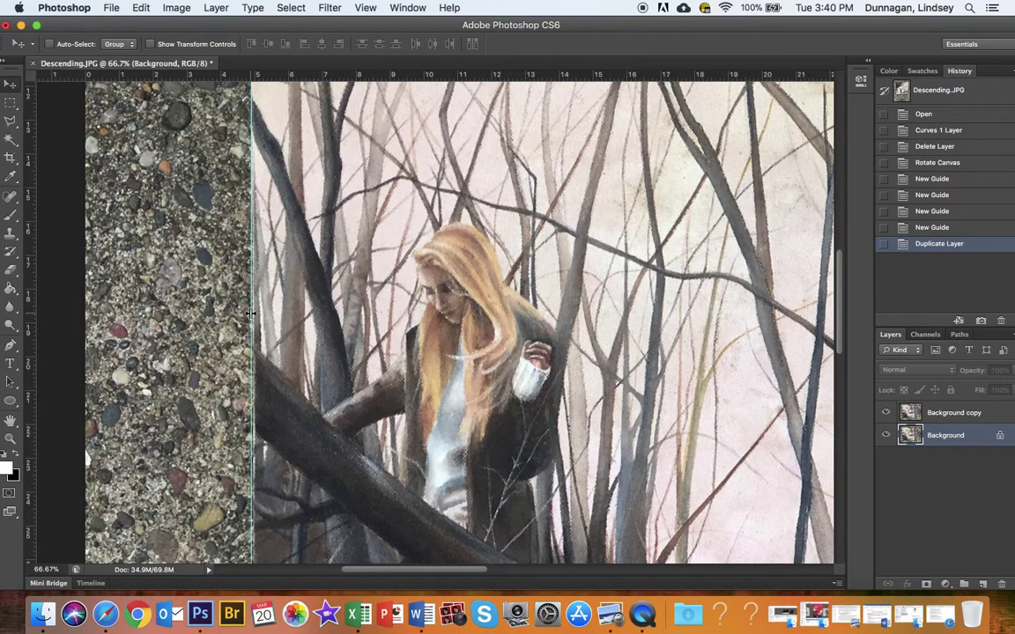
mouse_move(252, 315)
mouse_down()
mouse_move(231, 296)
mouse_move(253, 313)
mouse_up()
scroll(290, 352, down, 15)
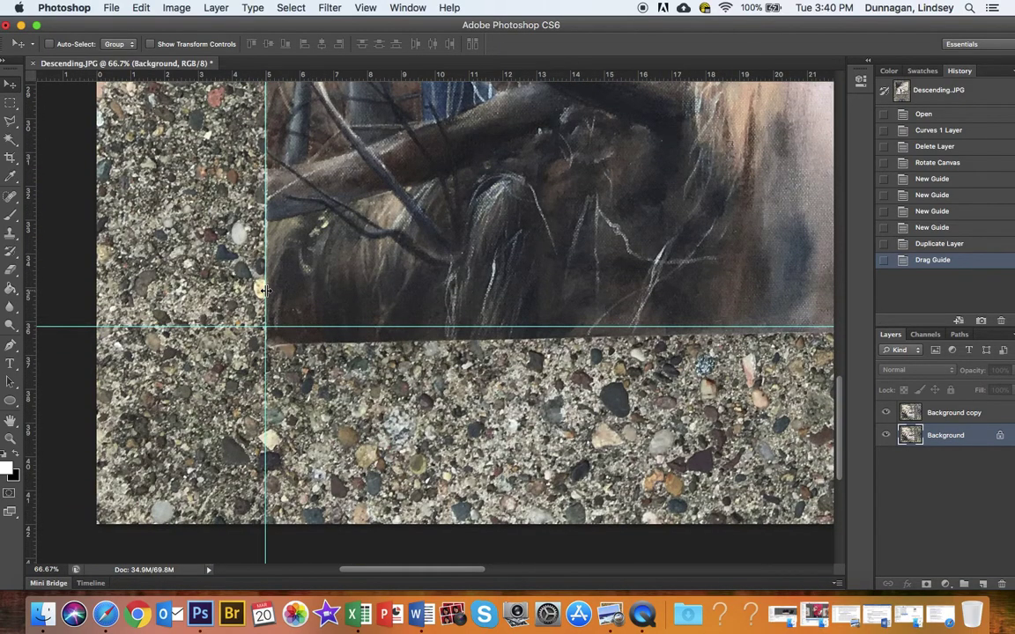
drag(264, 291, 267, 273)
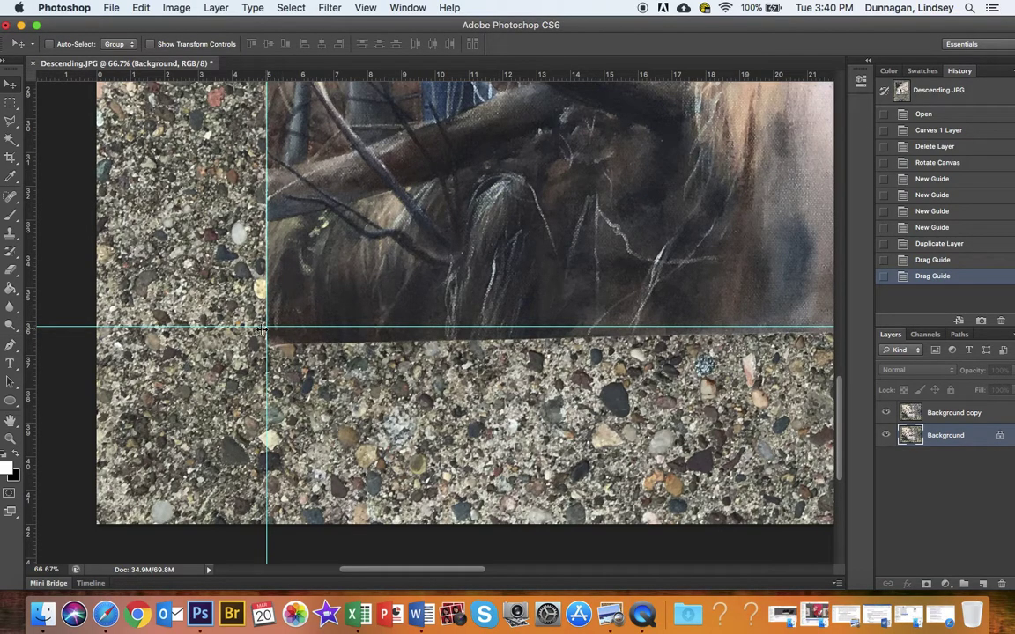
scroll(361, 306, right, 15)
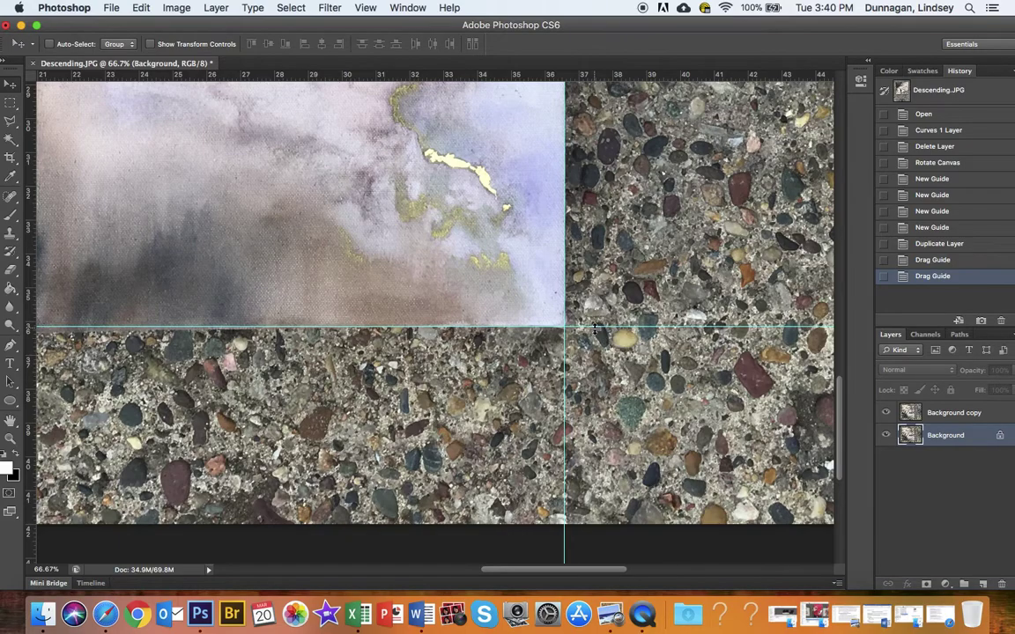
drag(595, 327, 561, 317)
scroll(595, 326, up, 3)
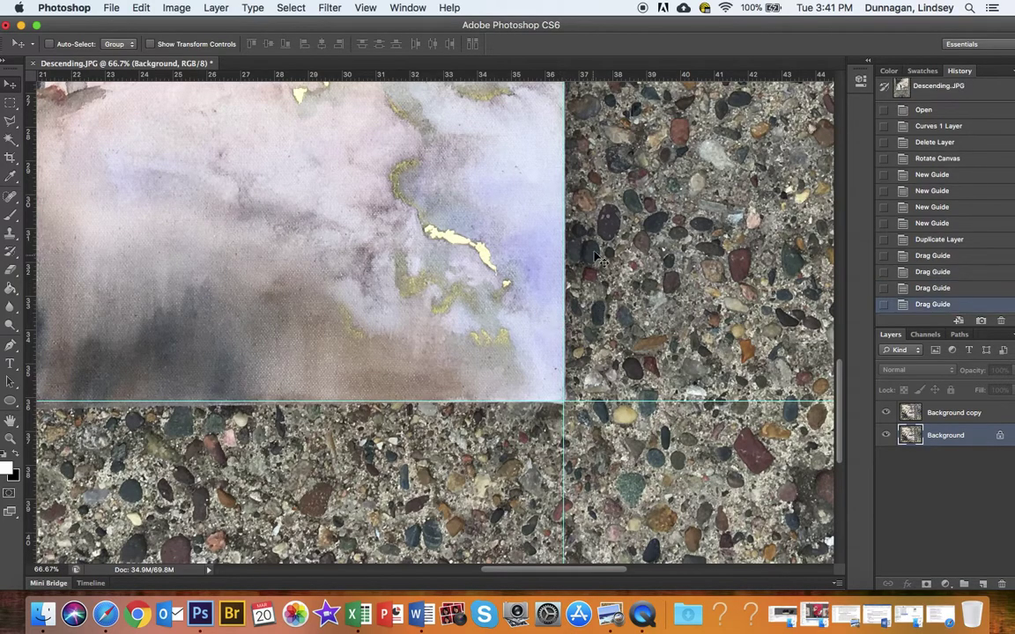
scroll(597, 258, up, 6)
scroll(596, 258, up, 10)
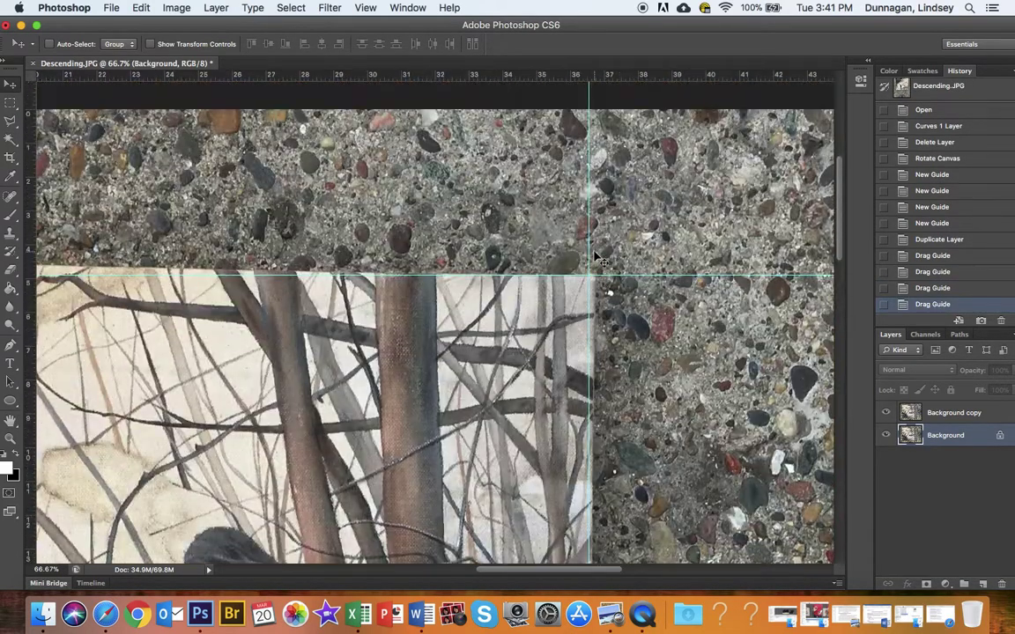
drag(628, 276, 629, 277)
scroll(628, 278, left, 15)
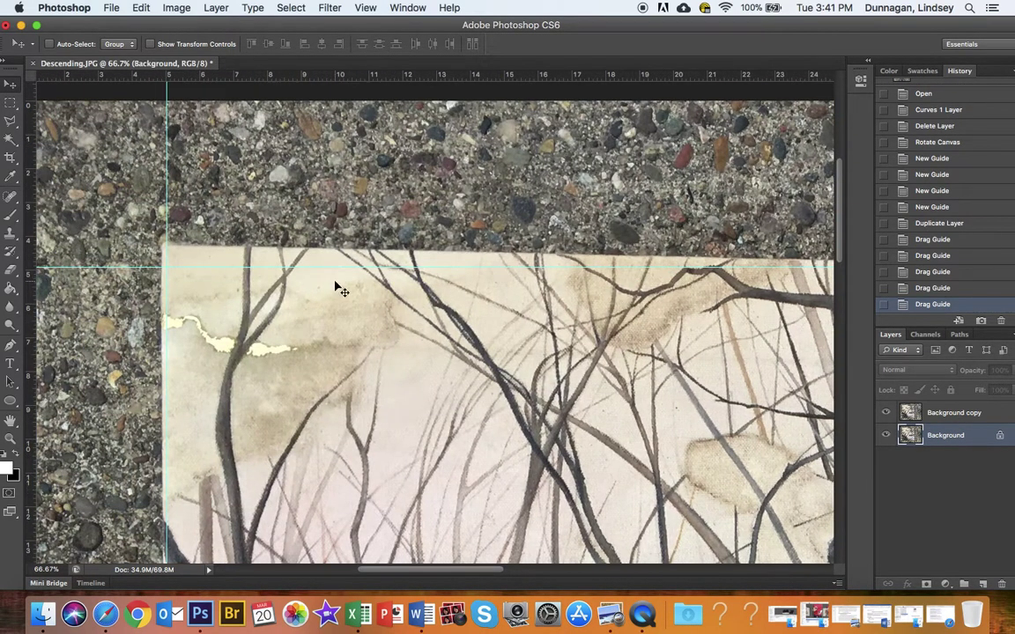
Zoom back out until the whole photo fits in view
key(z)
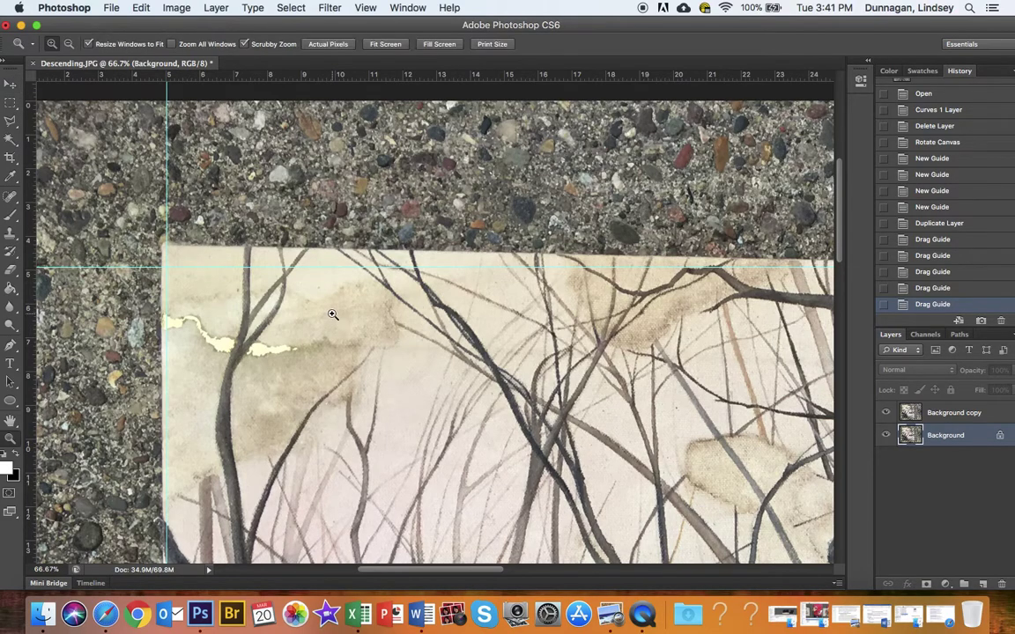
key(alt)
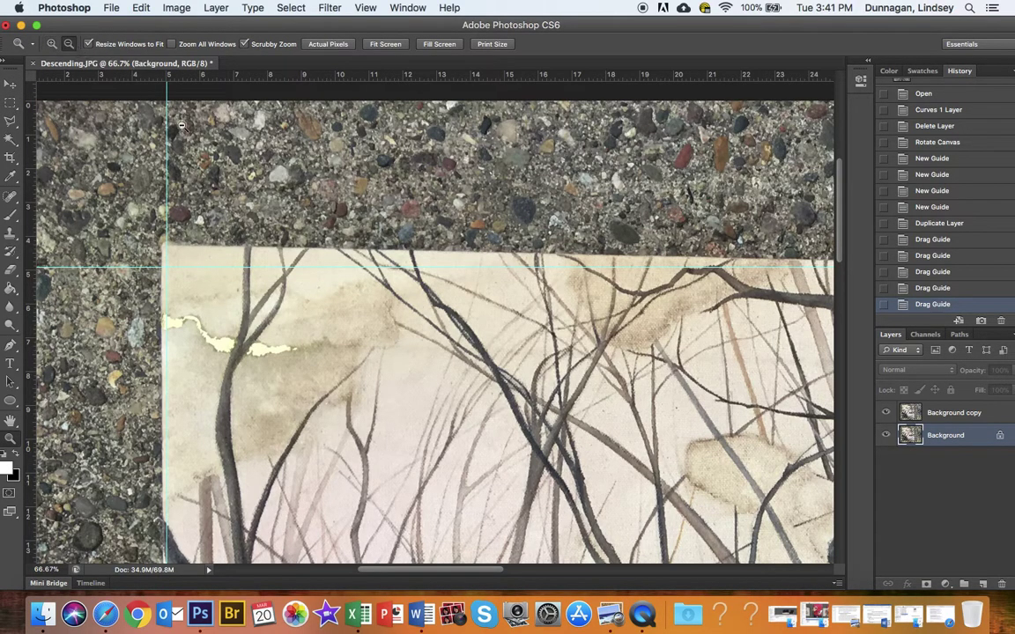
alt+click(279, 347)
alt+click(279, 347)
alt+click(279, 347)
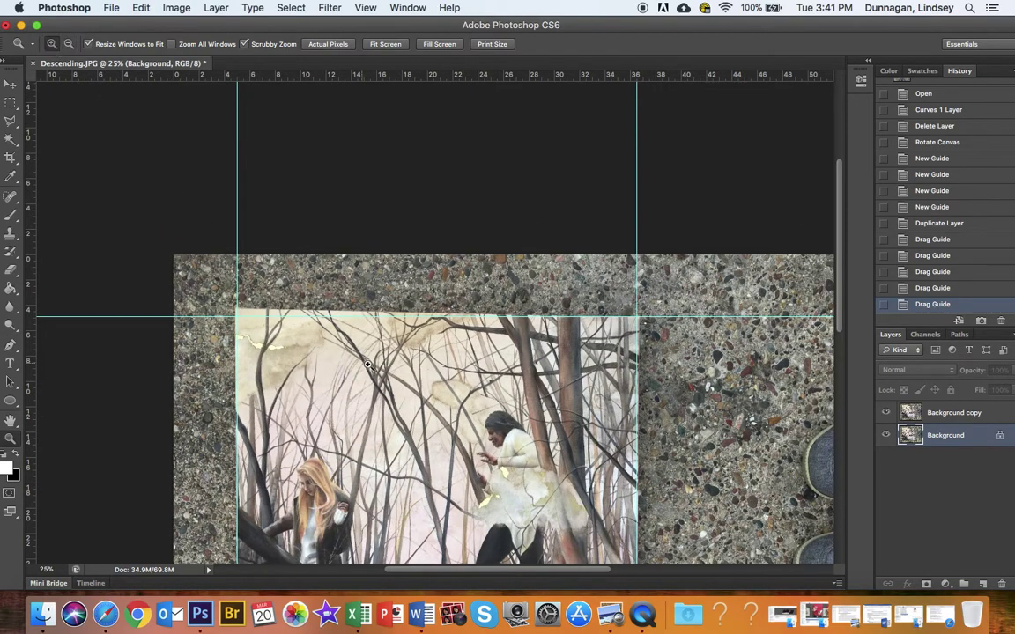
mouse_move(534, 361)
mouse_down()
mouse_move(423, 368)
mouse_move(526, 379)
mouse_up()
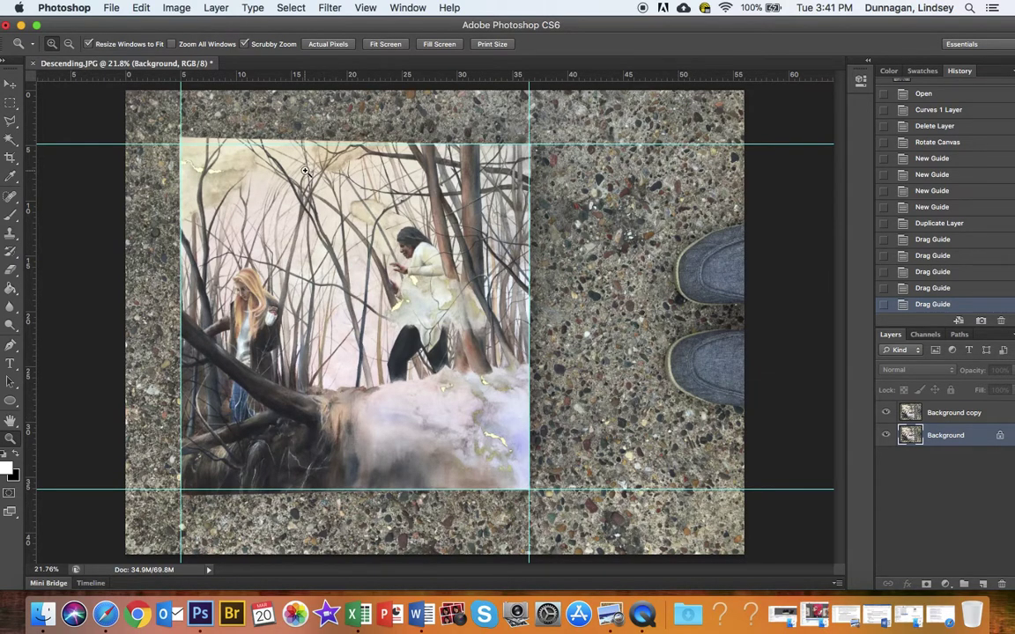
Free Transform Background copy, tilting it slightly to straighten the painting, and commit
key(v)
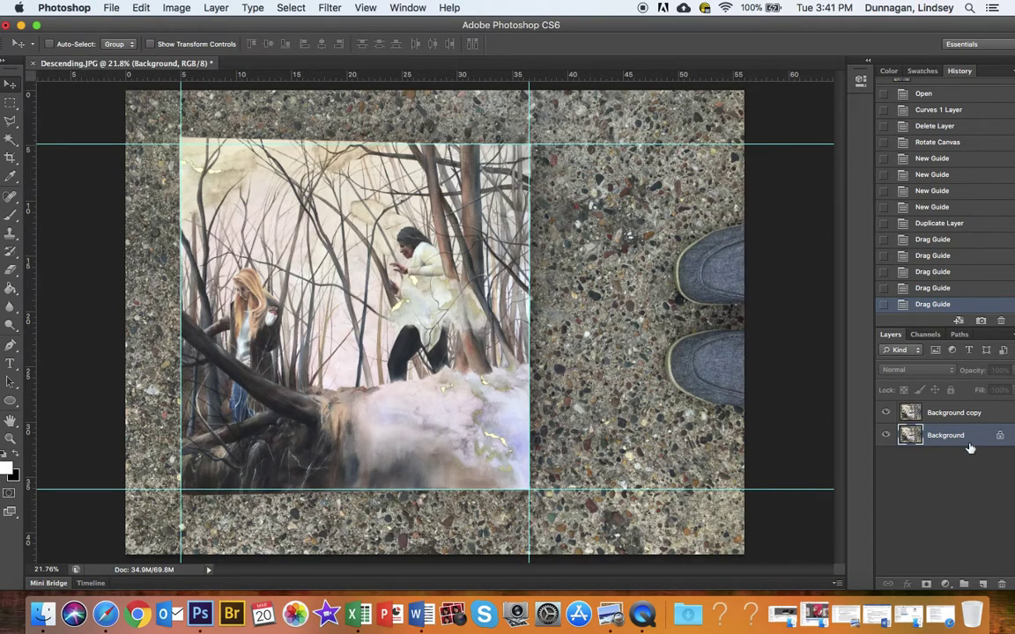
click(974, 414)
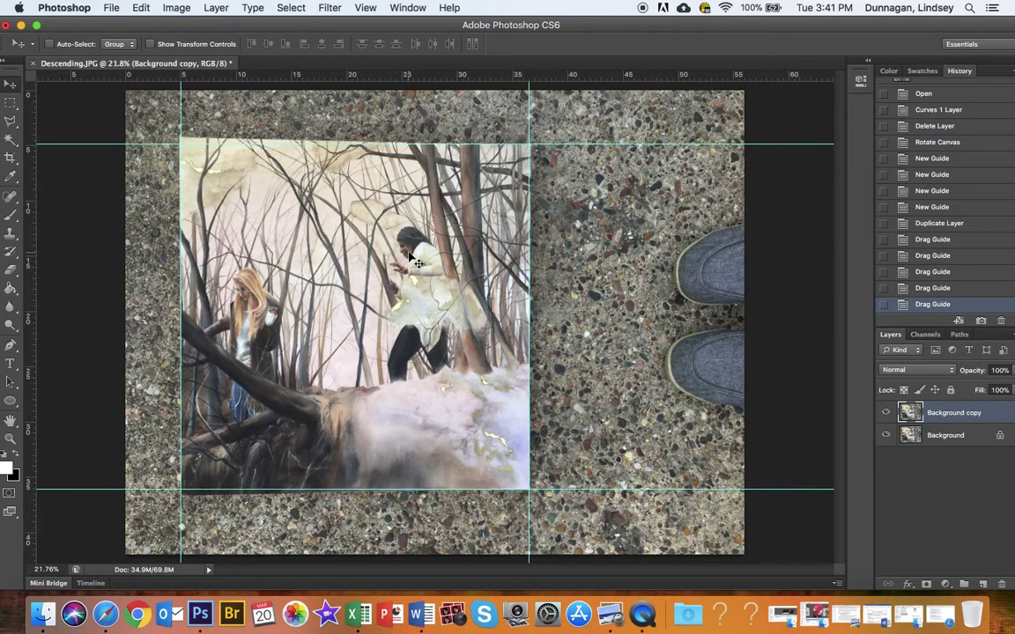
key(super+t)
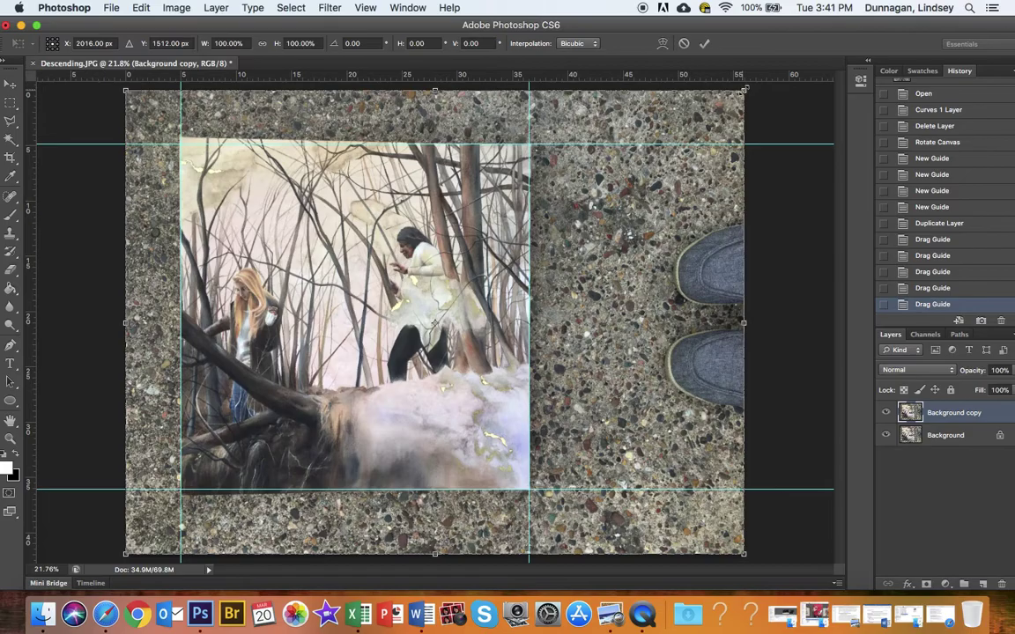
drag(744, 90, 663, 152)
key(super+z)
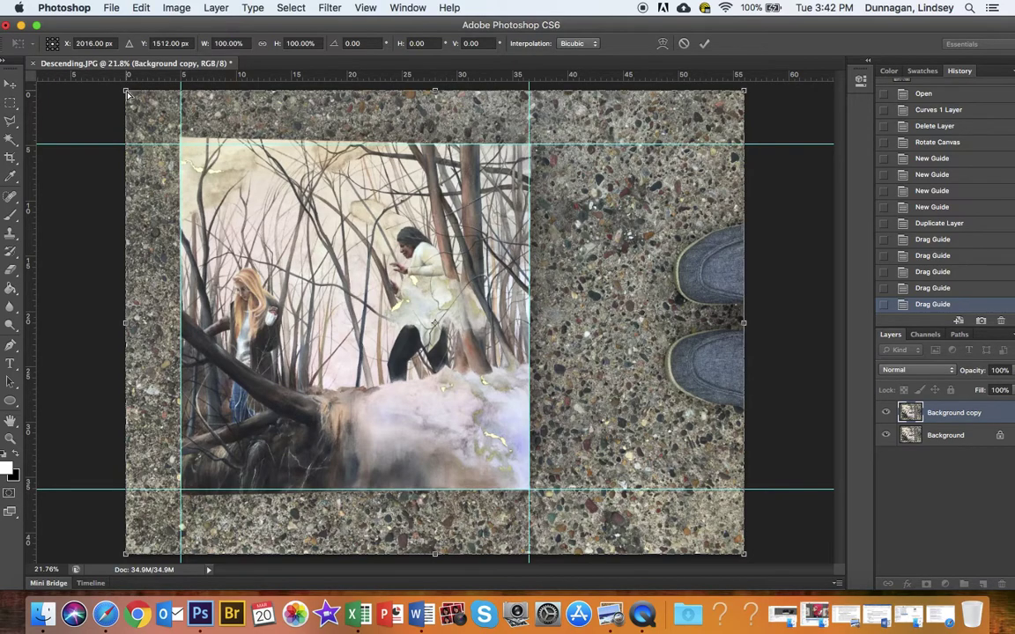
mouse_move(126, 99)
mouse_down()
mouse_move(126, 132)
mouse_move(126, 100)
mouse_up()
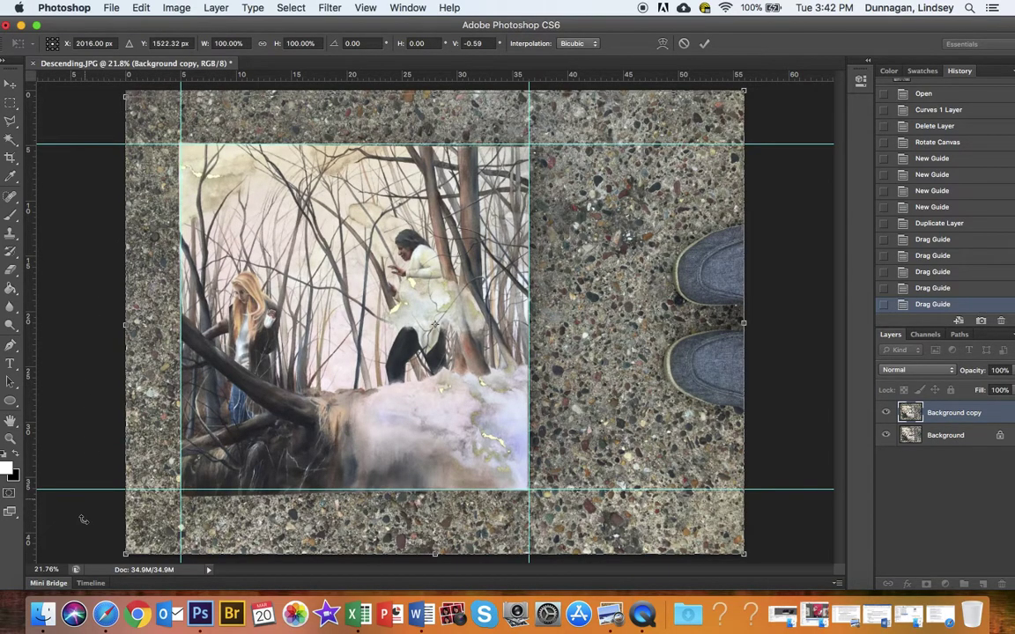
drag(126, 555, 125, 545)
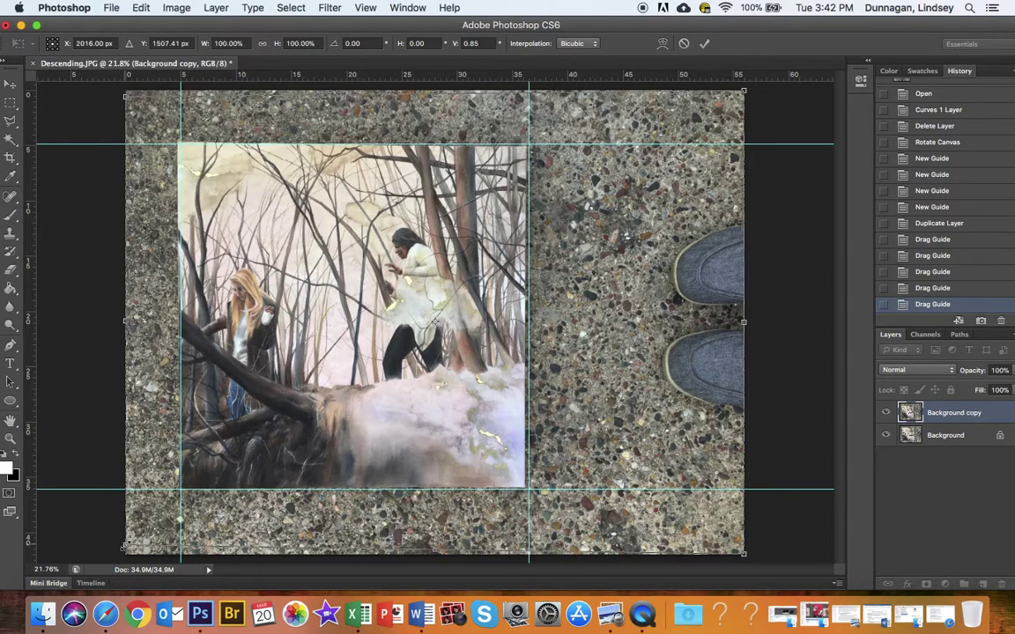
key(Return)
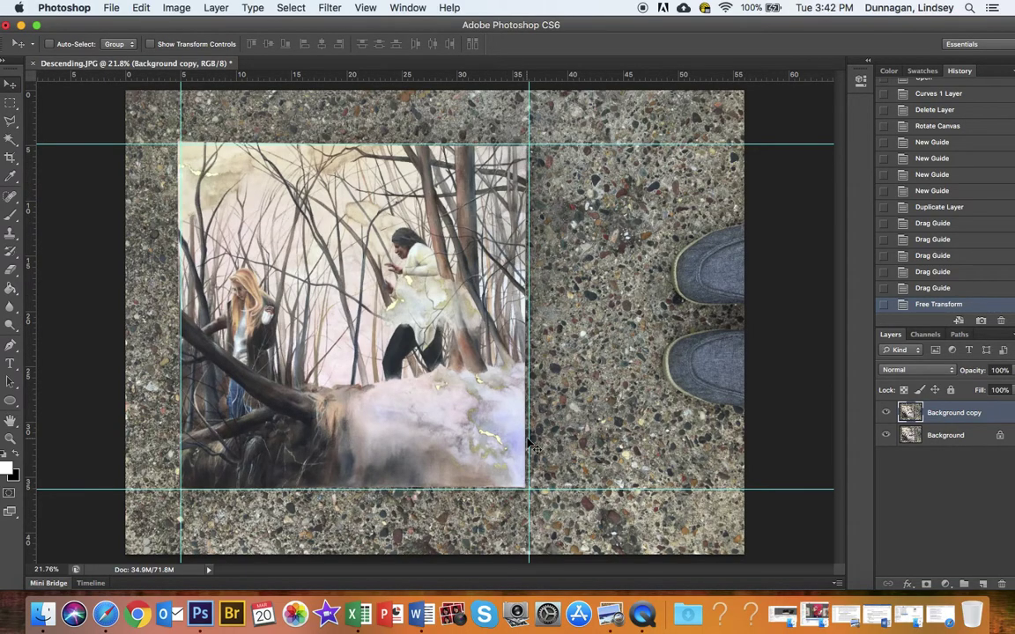
Undo a stray nudge of the painting and move the right, top and bottom guides onto its edges
drag(480, 388, 473, 389)
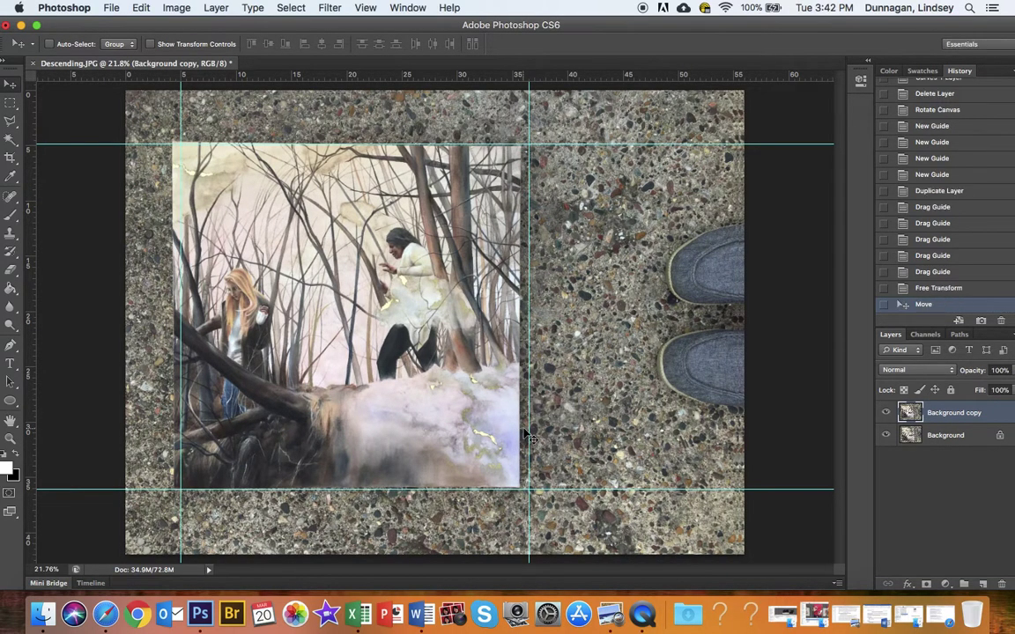
key(ctrl+z)
drag(529, 424, 524, 418)
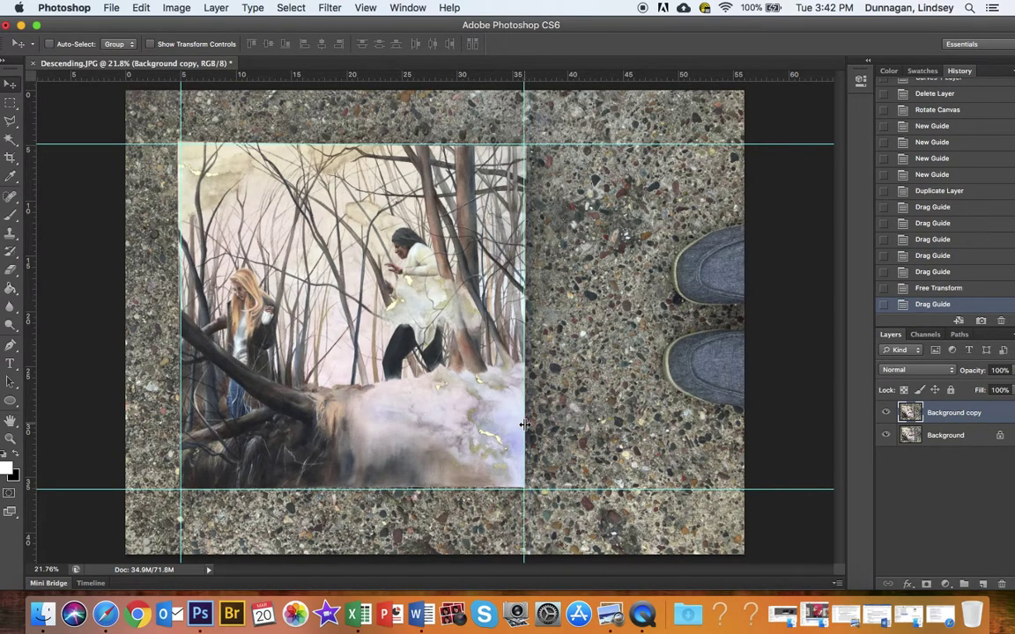
click(545, 143)
drag(544, 144, 544, 146)
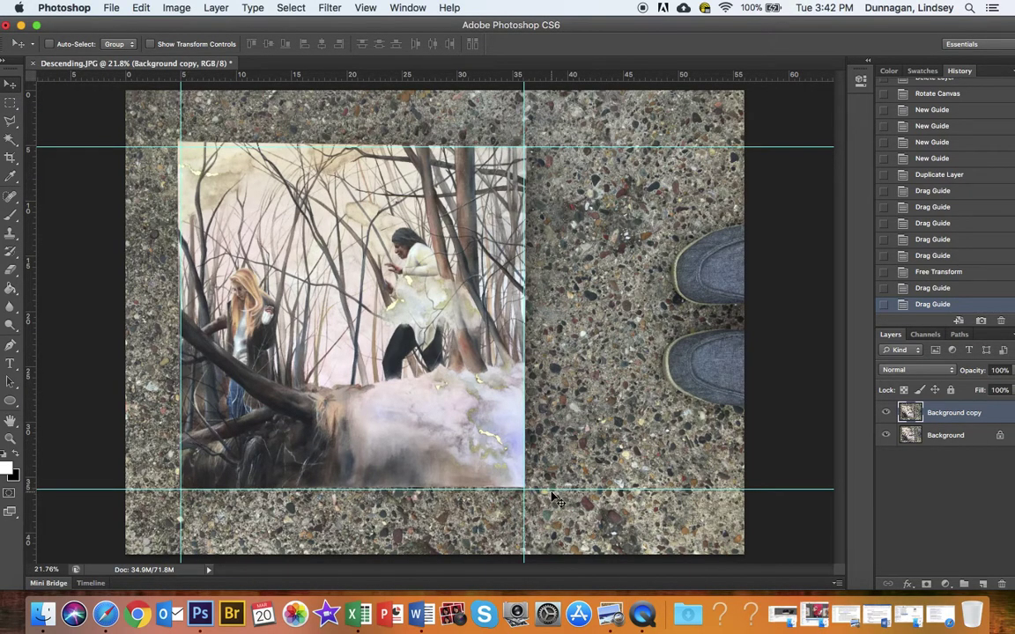
drag(546, 489, 546, 486)
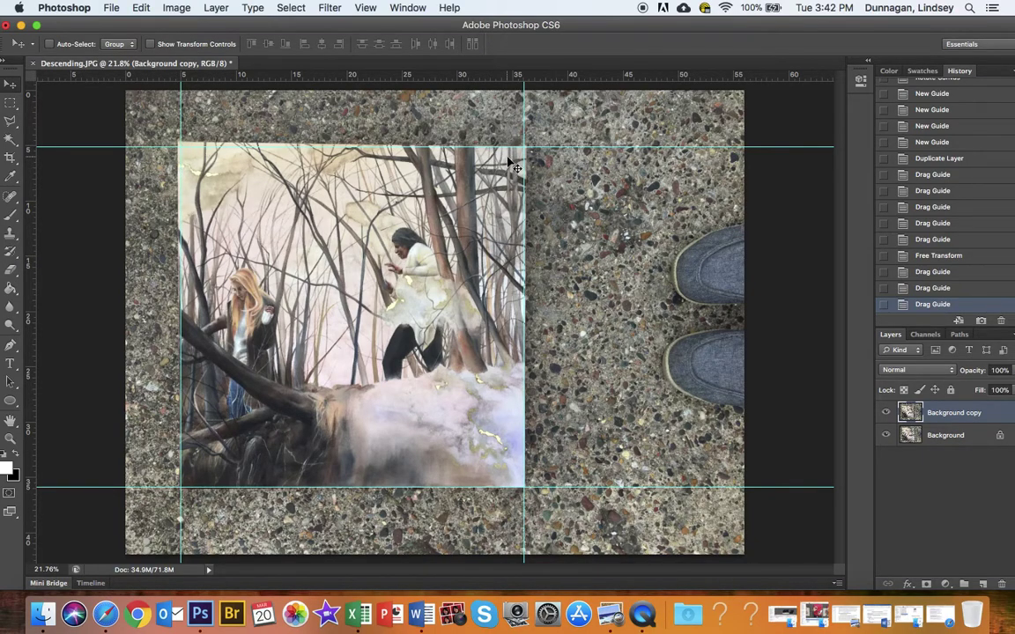
Zoom into the top-right corner and fine-tune the top and left guides against the painting
key(z)
mouse_move(515, 153)
mouse_down()
mouse_move(562, 132)
mouse_move(526, 142)
mouse_up()
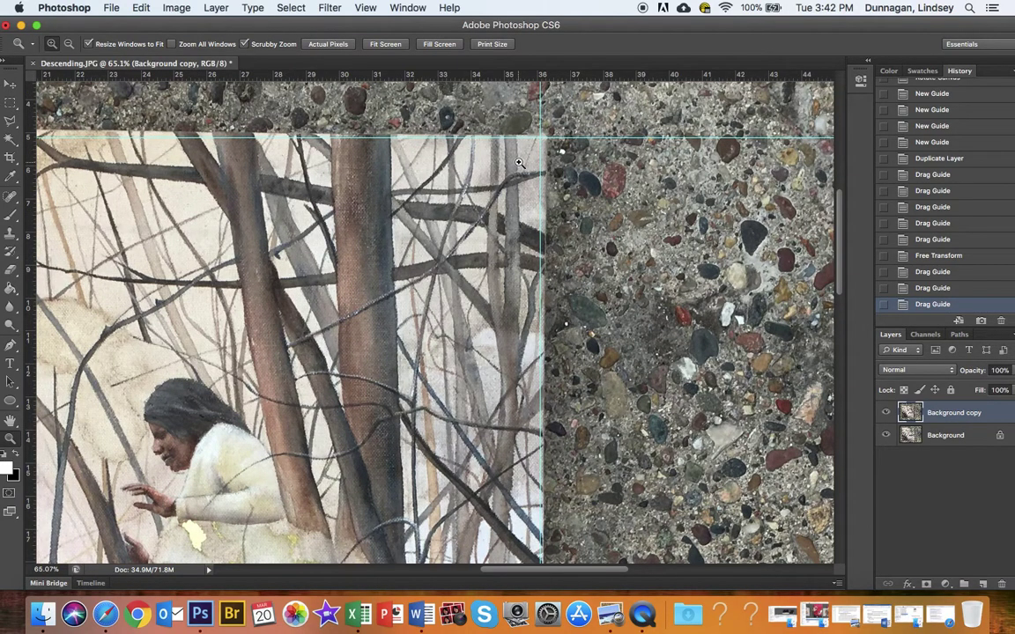
key(v)
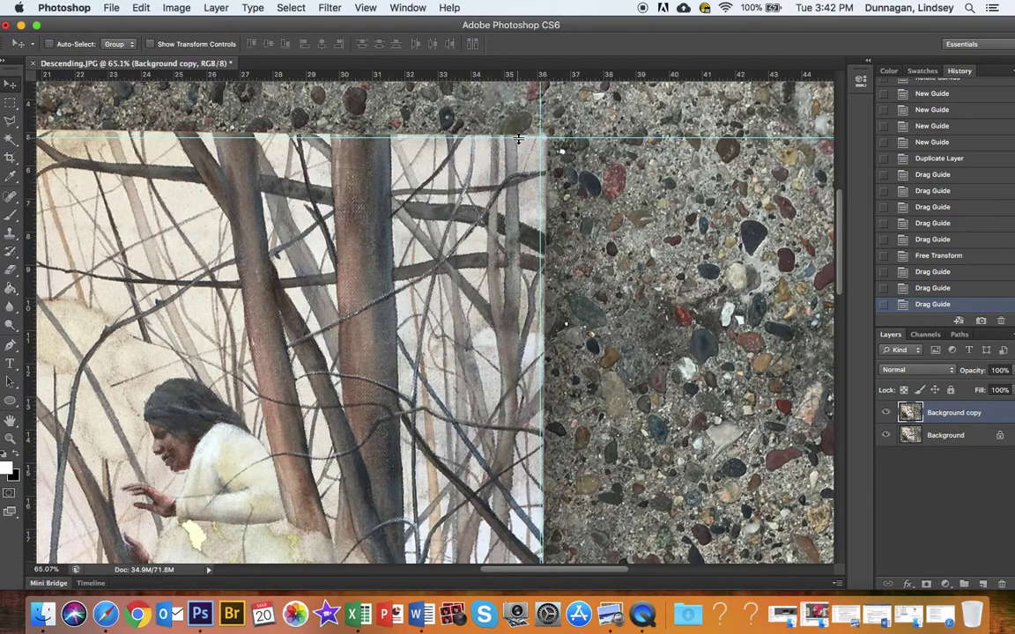
drag(519, 136, 519, 134)
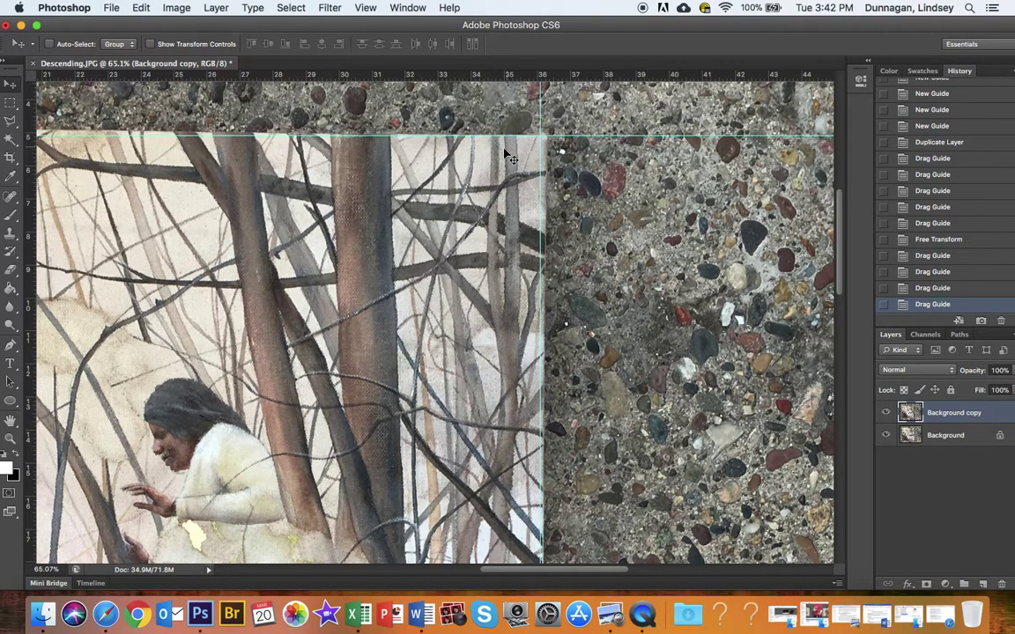
scroll(506, 157, left, 3)
scroll(508, 156, left, 15)
scroll(508, 157, down, 10)
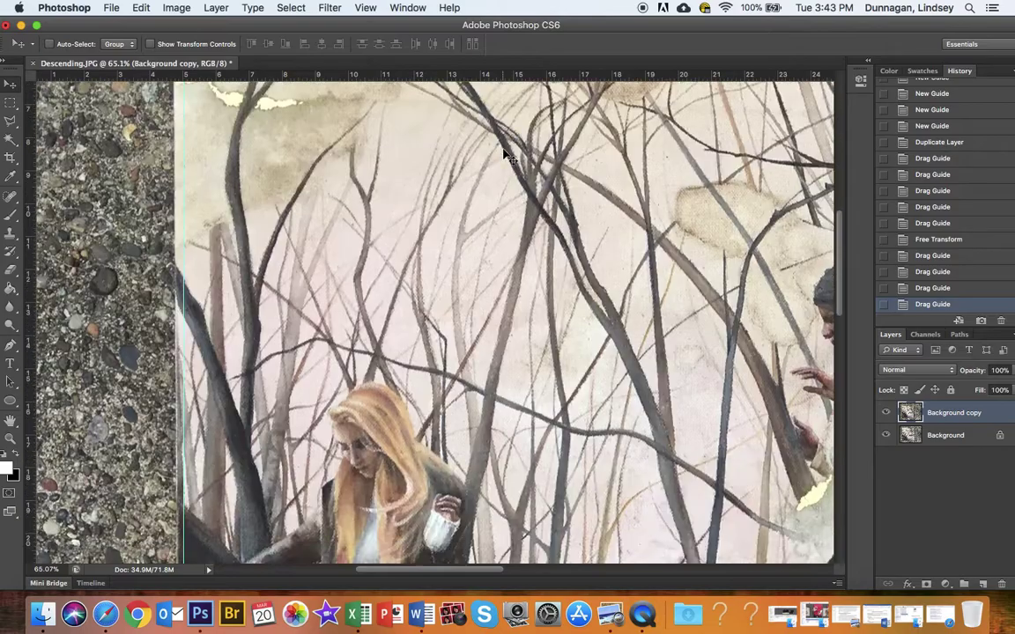
scroll(508, 156, up, 5)
scroll(508, 157, up, 4)
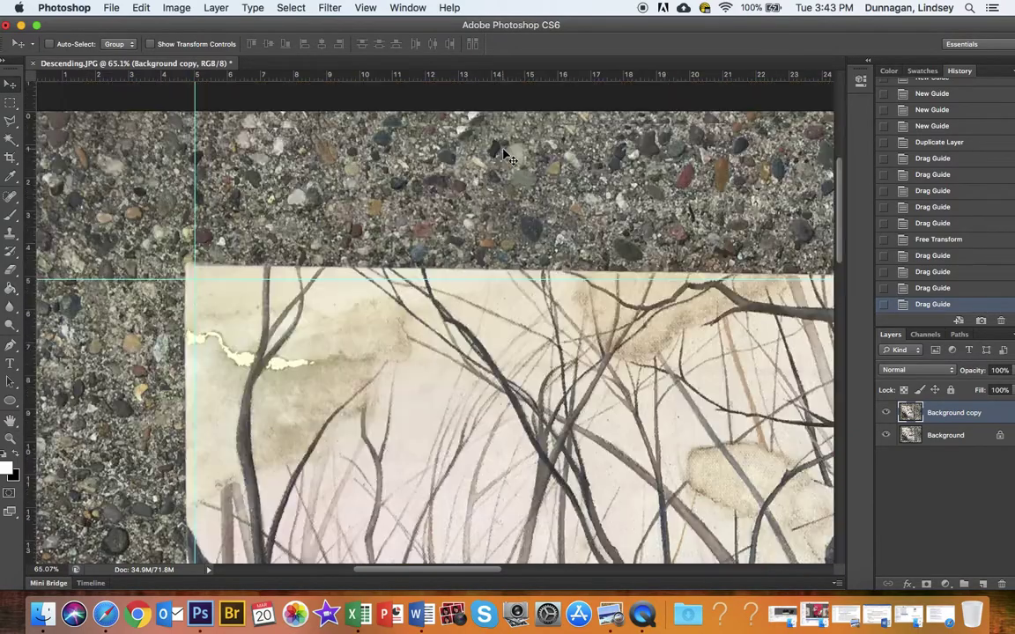
scroll(508, 157, down, 9)
scroll(508, 157, left, 1)
scroll(508, 157, down, 10)
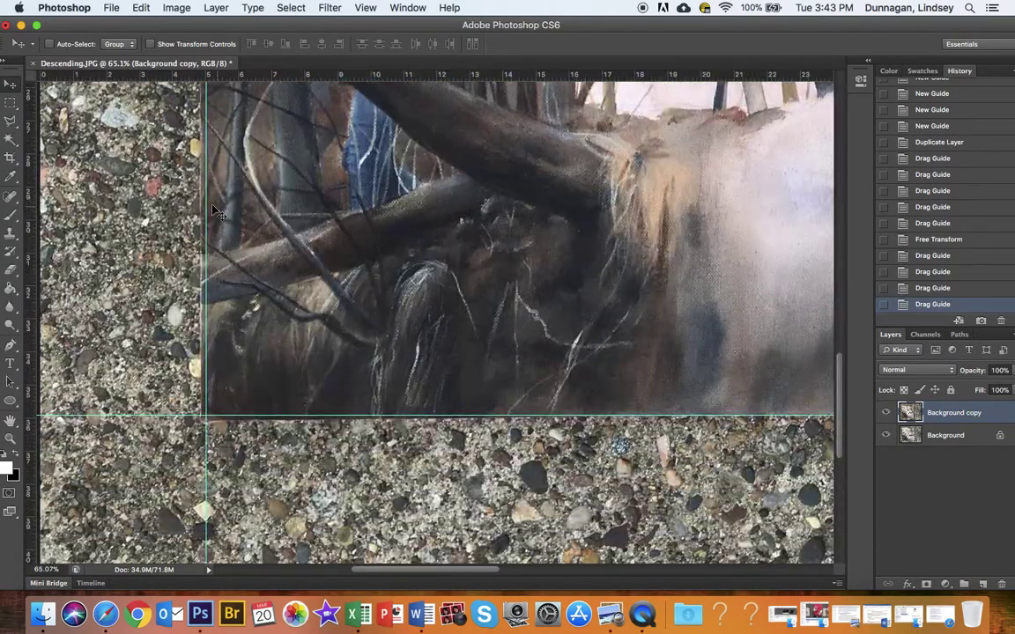
drag(206, 201, 184, 183)
Nudge the bottom and right guides onto the painting's edges, then zoom out to the whole image
scroll(400, 286, right, 18)
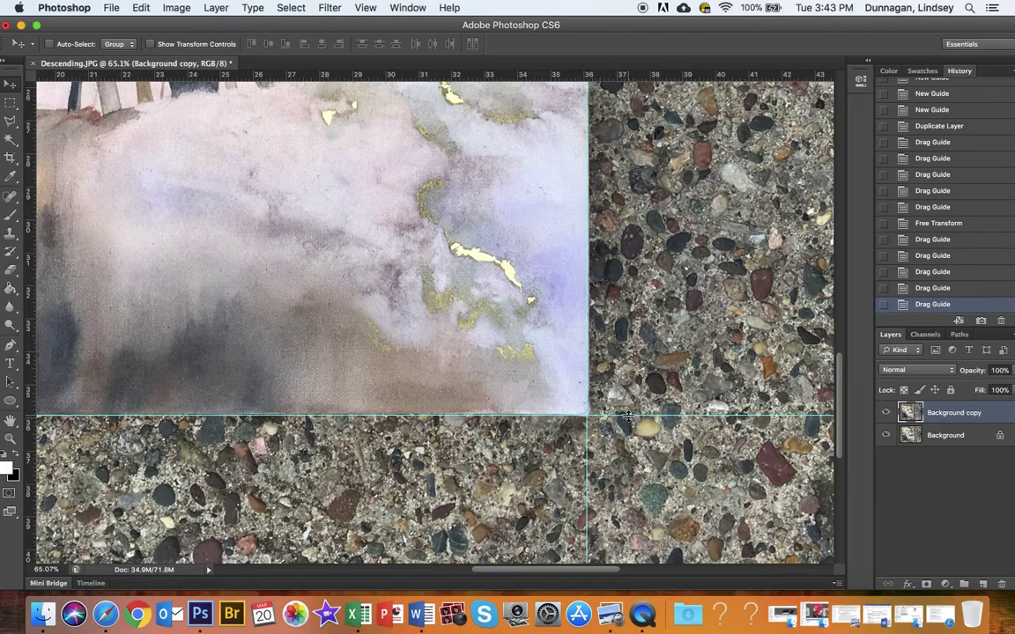
drag(628, 415, 628, 415)
scroll(628, 415, up, 15)
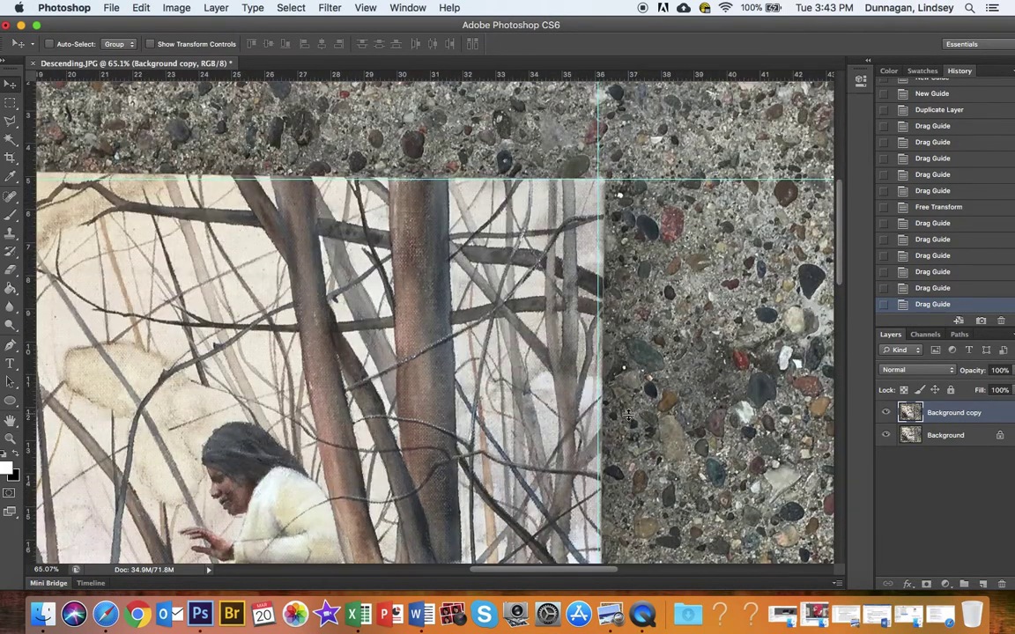
scroll(628, 415, down, 15)
scroll(628, 415, up, 1)
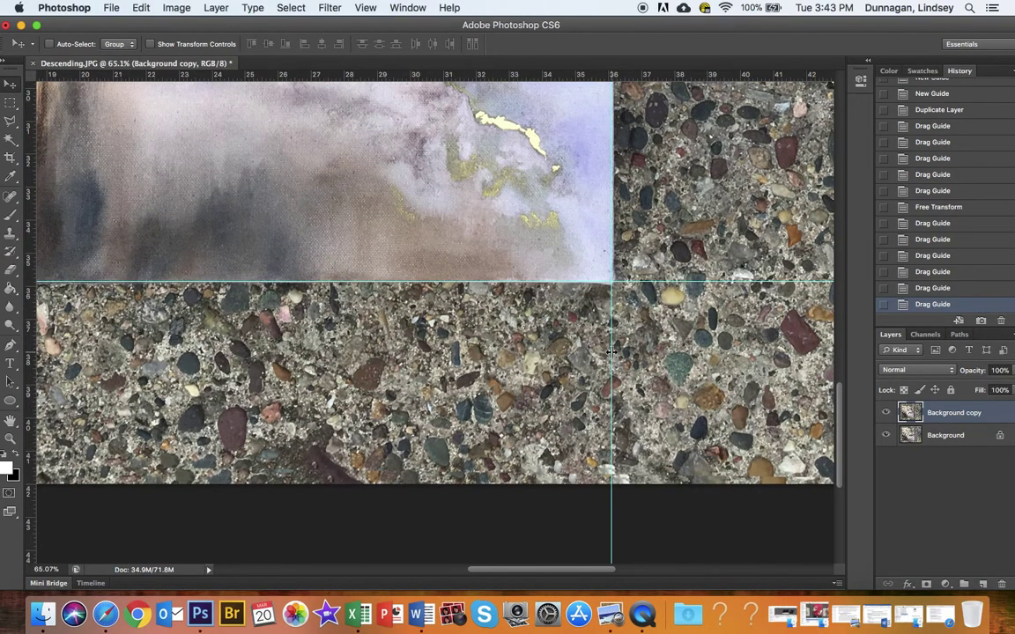
drag(613, 354, 614, 352)
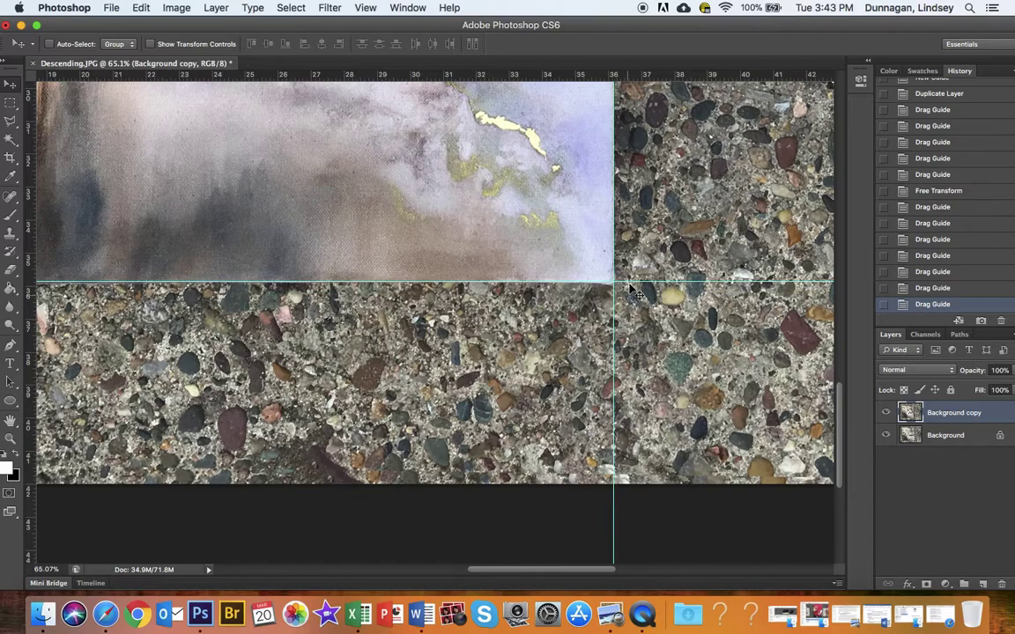
scroll(632, 279, up, 6)
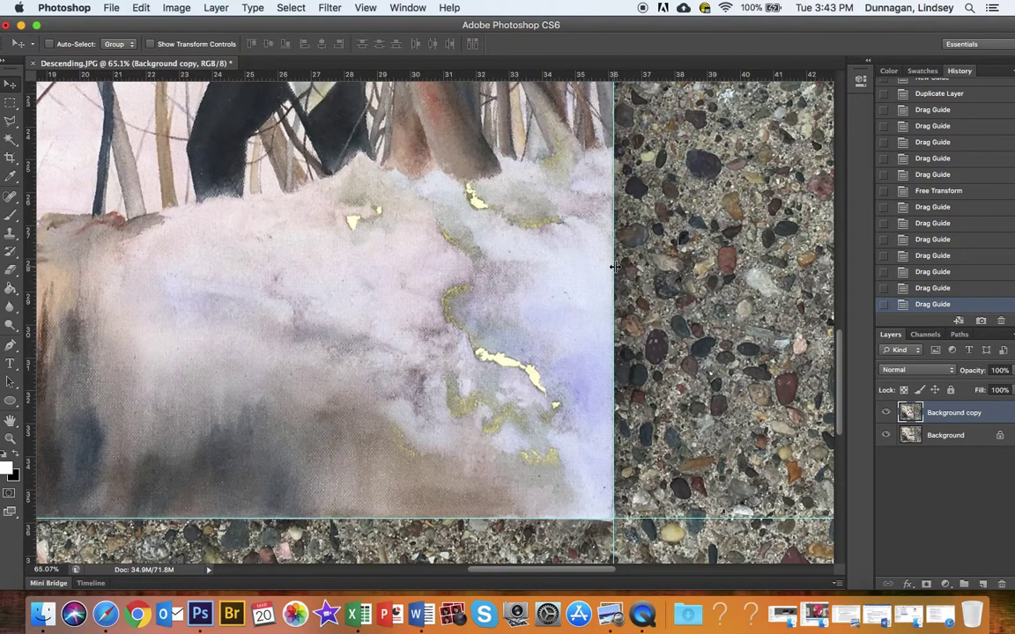
drag(613, 242, 615, 265)
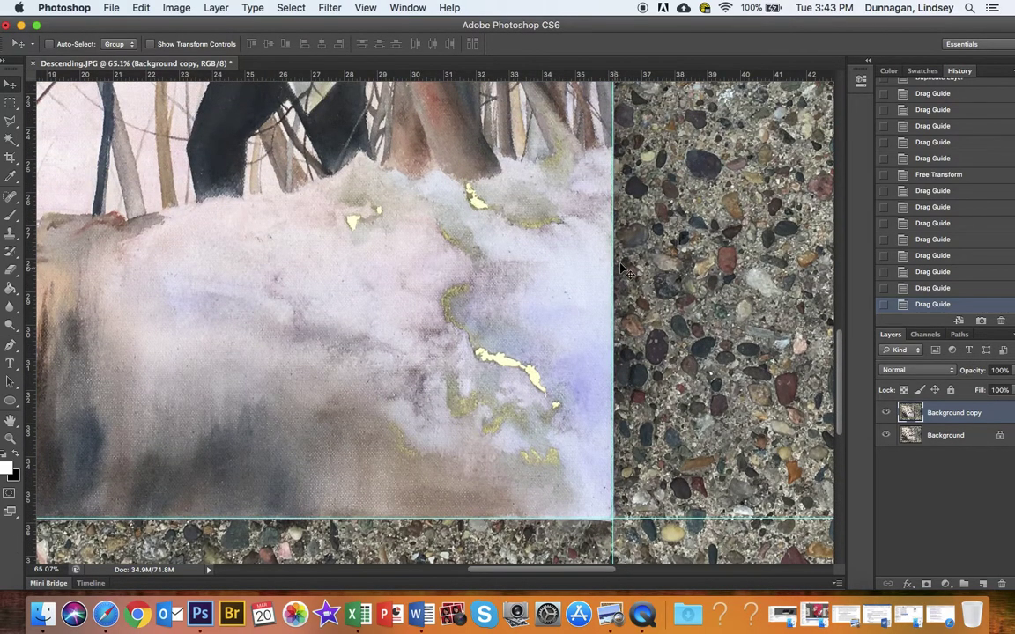
scroll(640, 255, up, 10)
scroll(640, 255, up, 5)
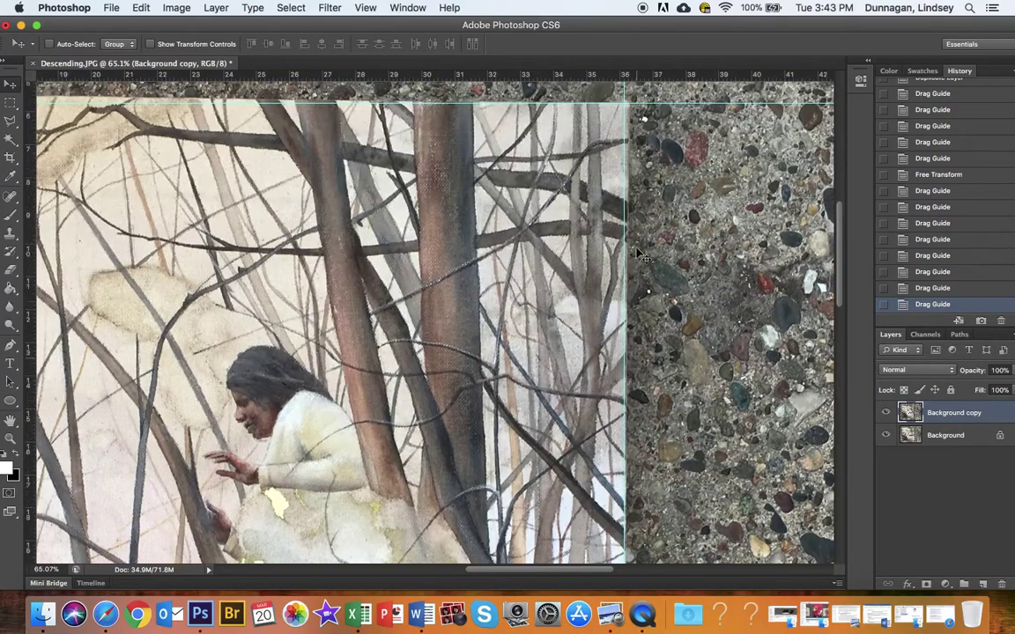
key(z)
drag(572, 246, 517, 287)
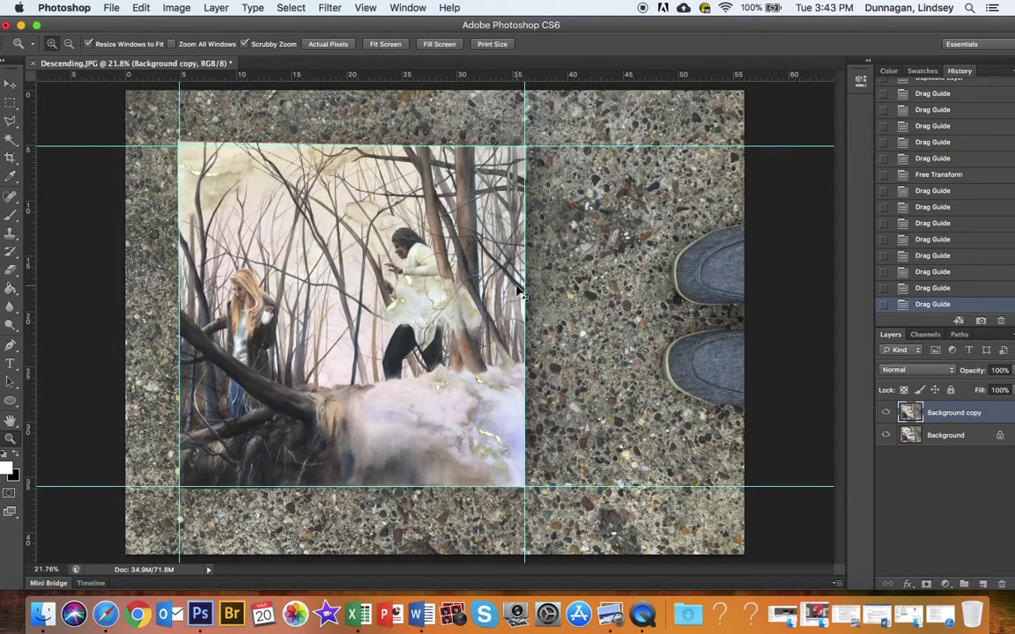
Cancel the pending Free Transform and switch to the Crop Tool
key(super+t)
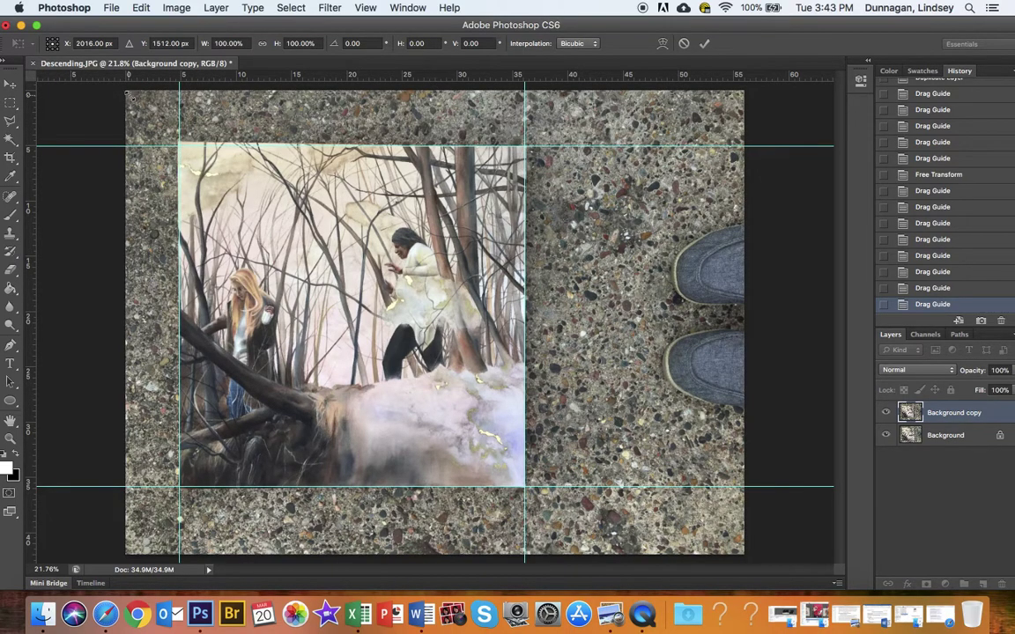
key(Escape)
key(z)
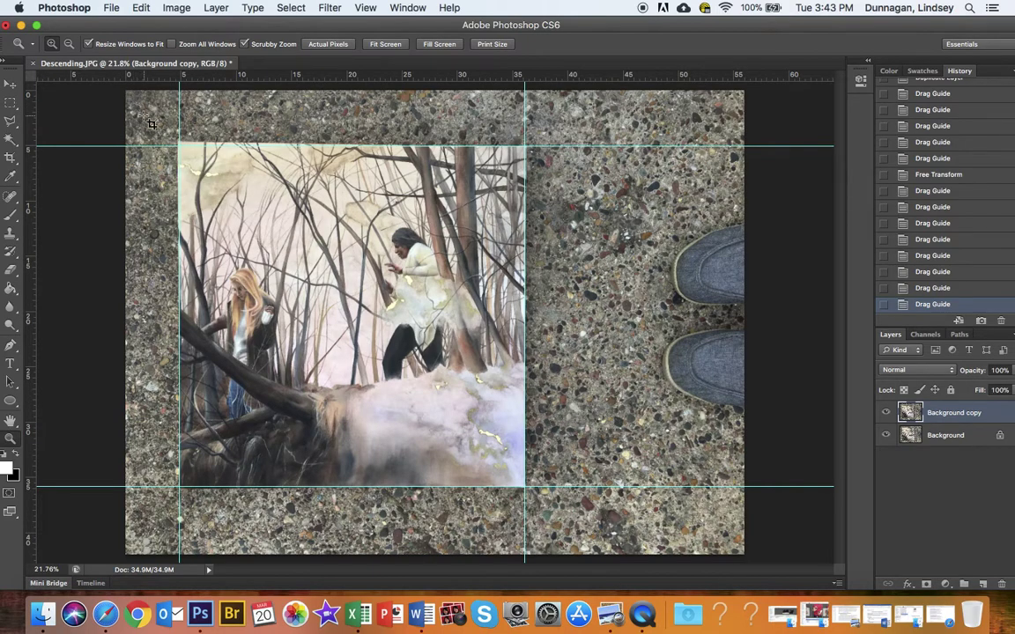
key(c)
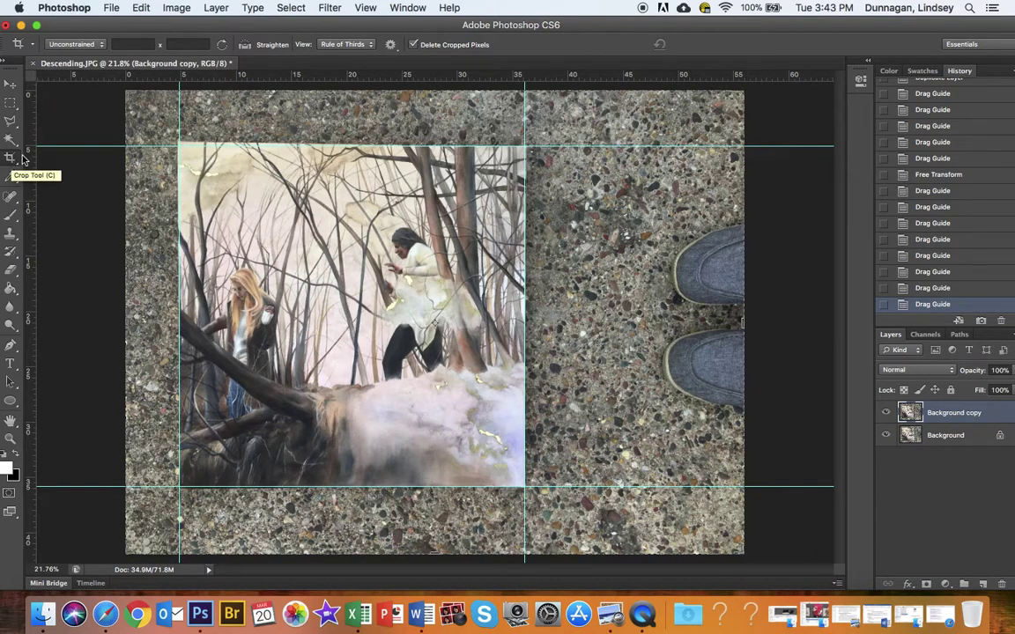
Crop the canvas to the painting plus a narrow stone border, then zoom into its top-left corner
drag(154, 116, 553, 520)
key(Return)
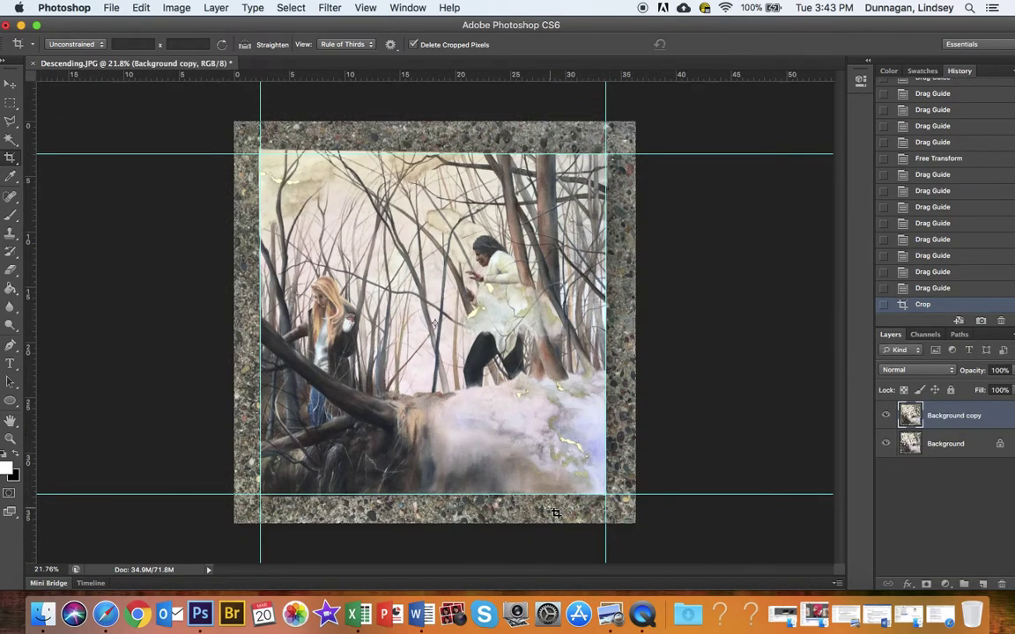
key(z)
click(248, 139)
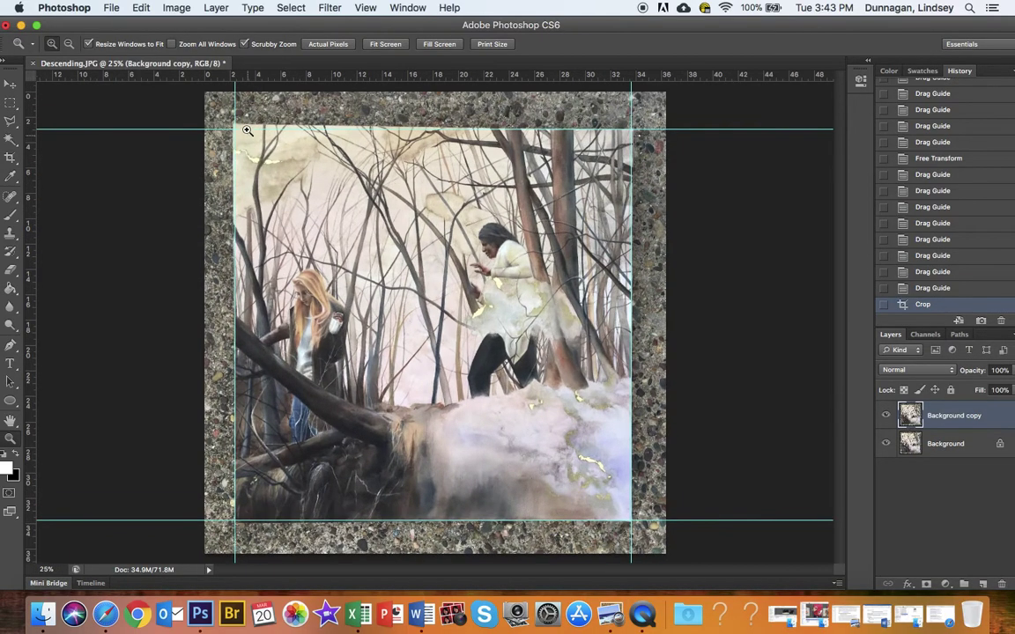
click(225, 121)
scroll(240, 115, right, 2)
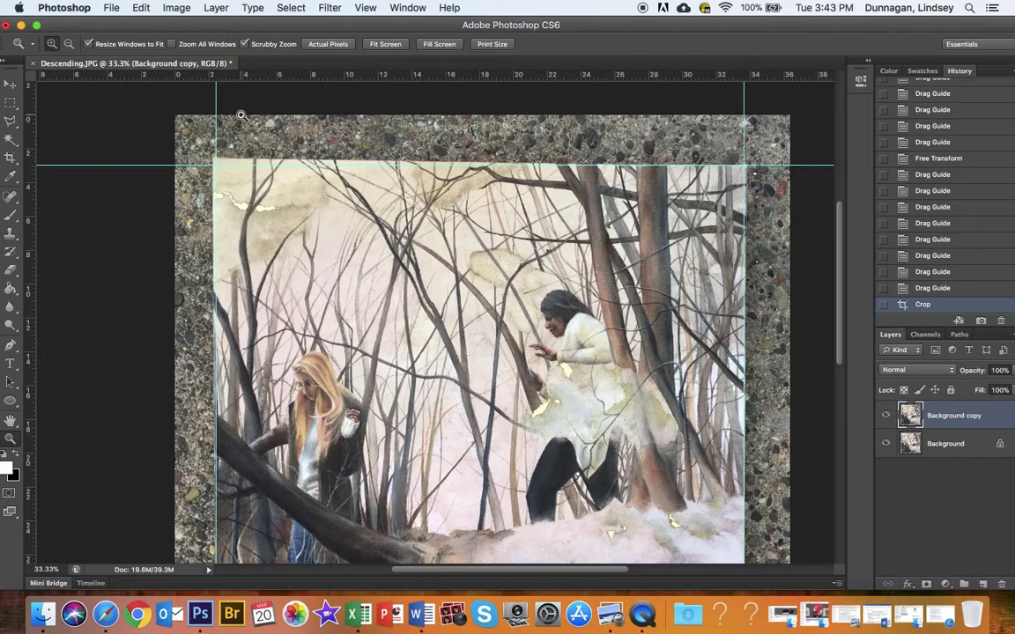
key(super+t)
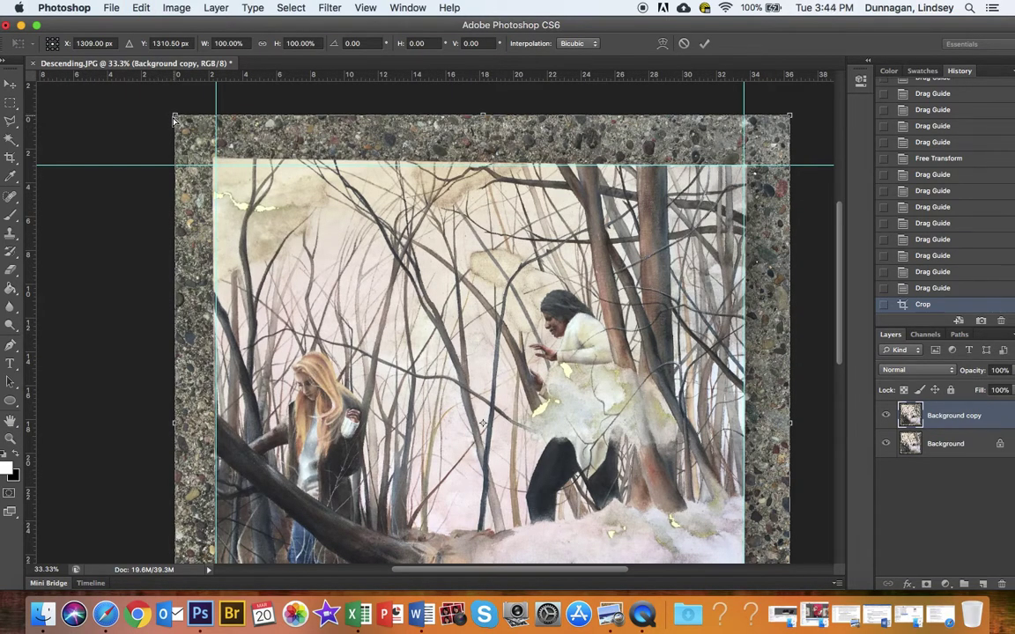
Rotate Background copy by about -0.6° to level the painting and commit the transform
drag(175, 120, 171, 120)
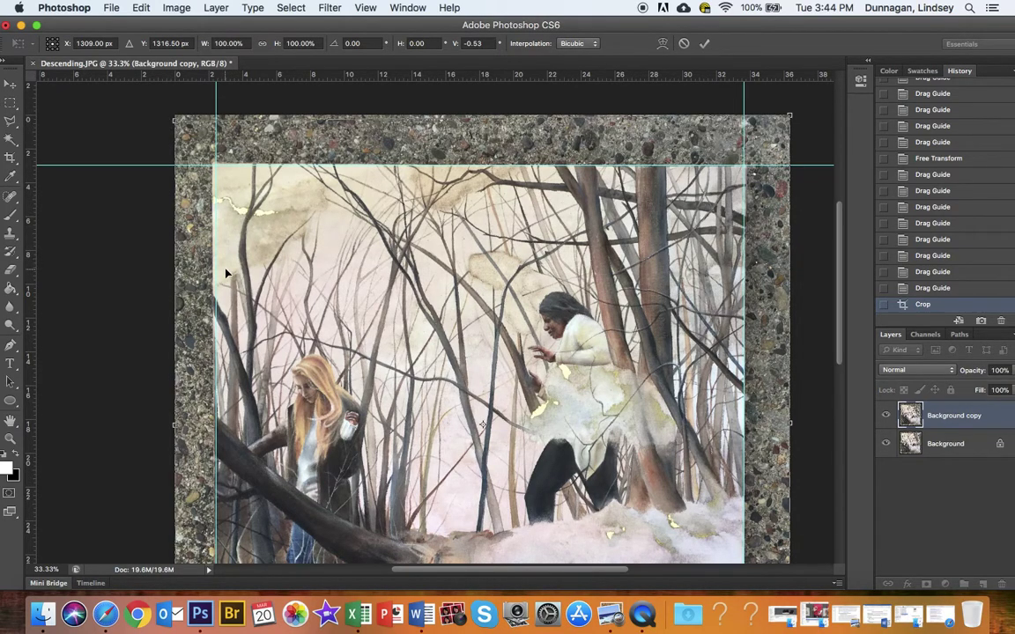
scroll(226, 274, down, 5)
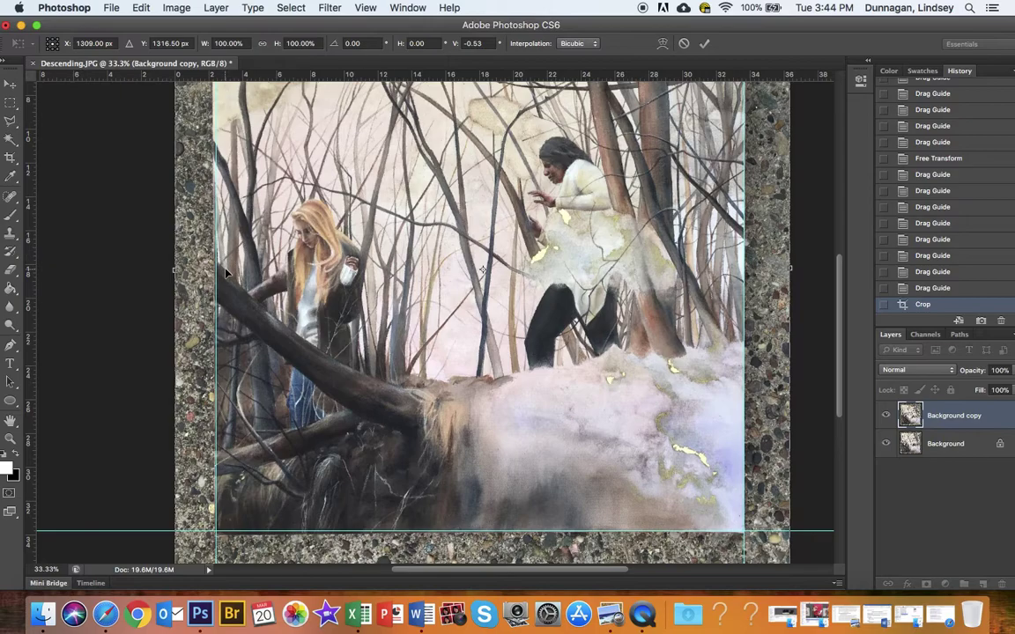
scroll(225, 274, up, 5)
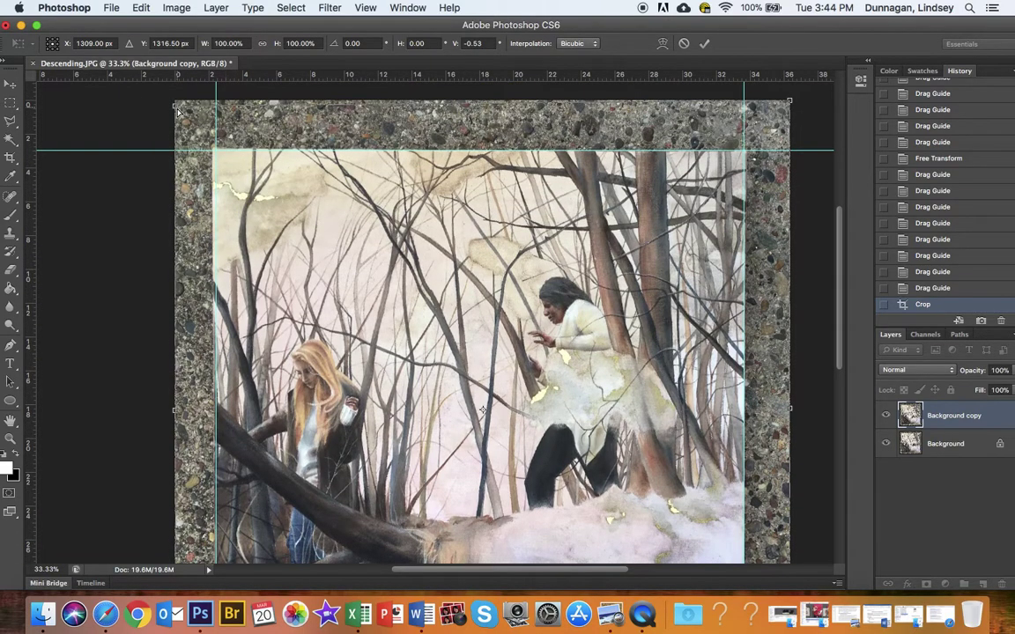
mouse_move(175, 110)
mouse_down()
mouse_move(163, 101)
mouse_move(181, 111)
mouse_move(164, 103)
mouse_move(175, 106)
mouse_up()
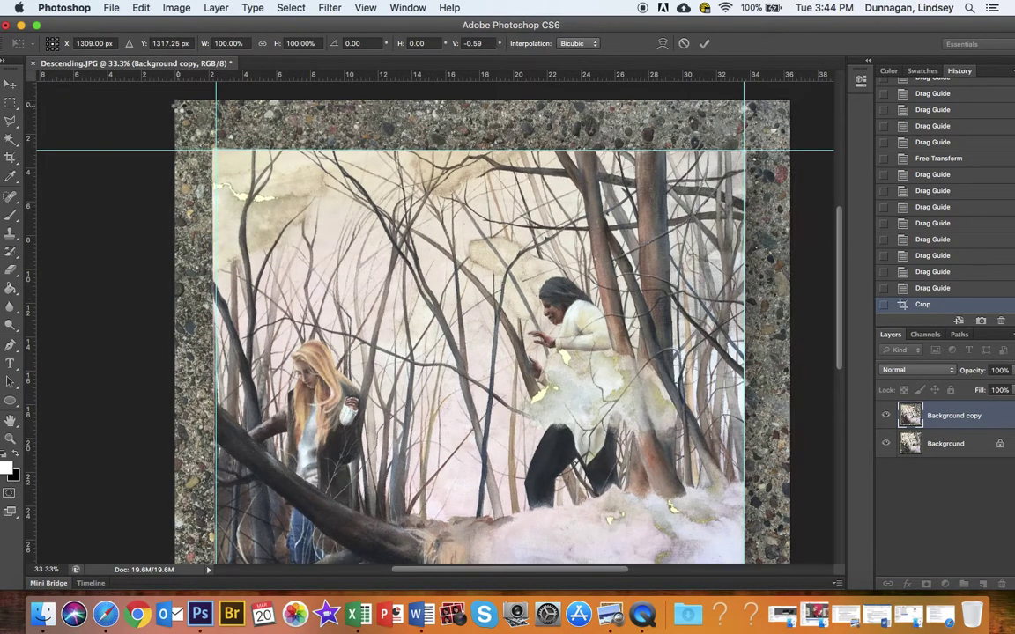
key(Return)
key(z)
key(v)
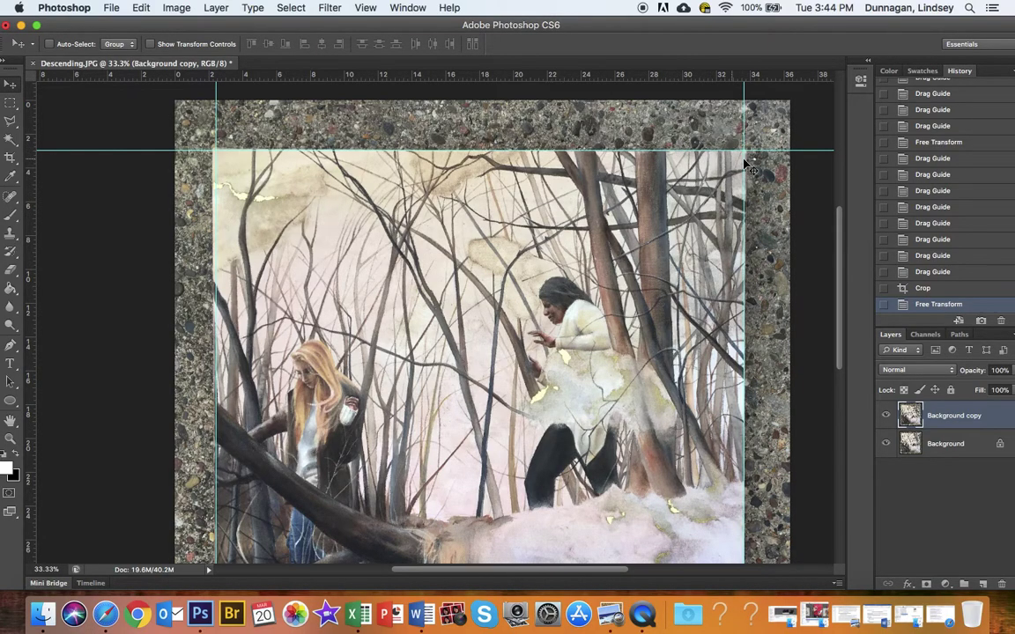
Nudge the top guide and zoom to 66.7% on the painting's top-left corner
mouse_move(772, 153)
mouse_down()
mouse_move(771, 139)
mouse_move(772, 151)
mouse_up()
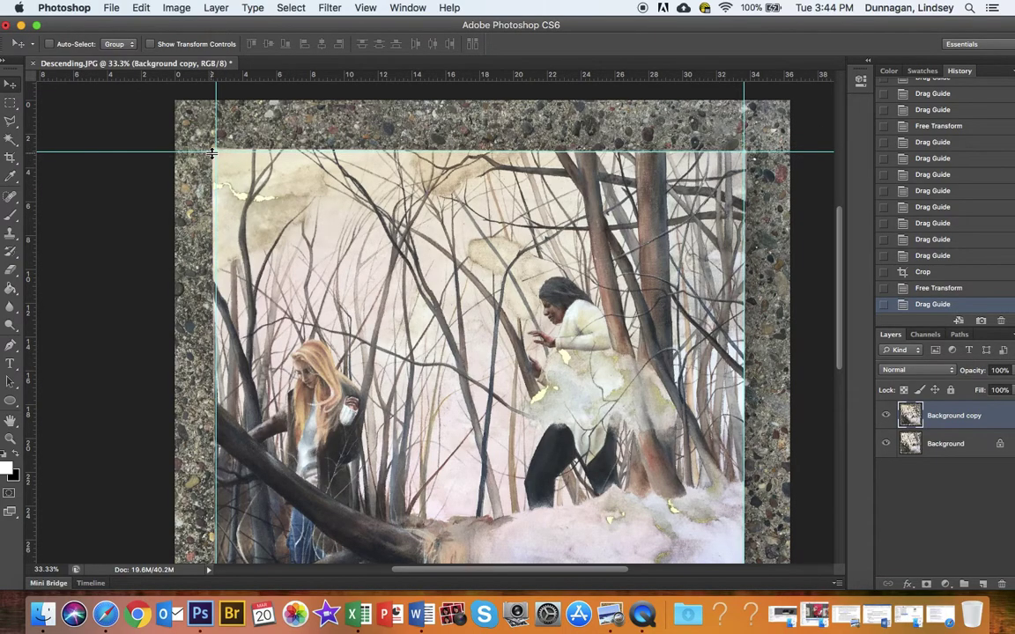
key(super+t)
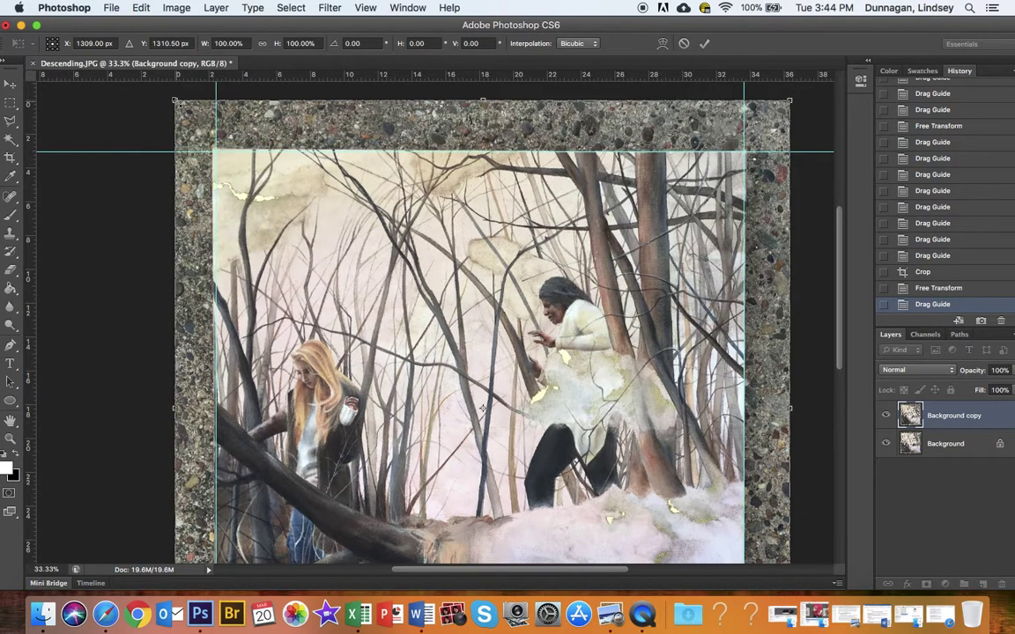
key(Return)
key(z)
click(181, 126)
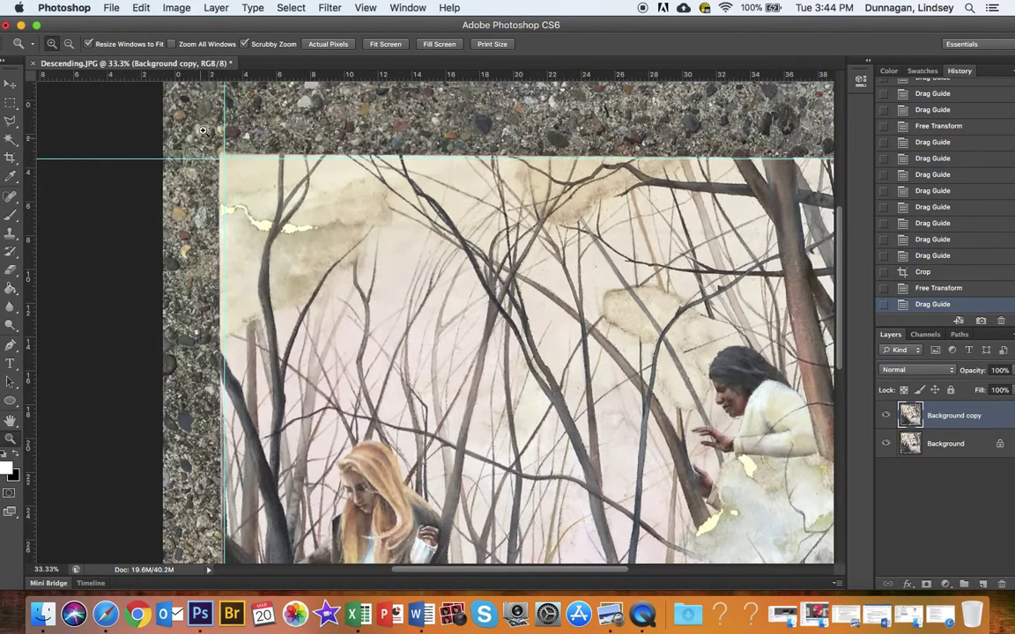
click(208, 127)
scroll(209, 128, up, 3)
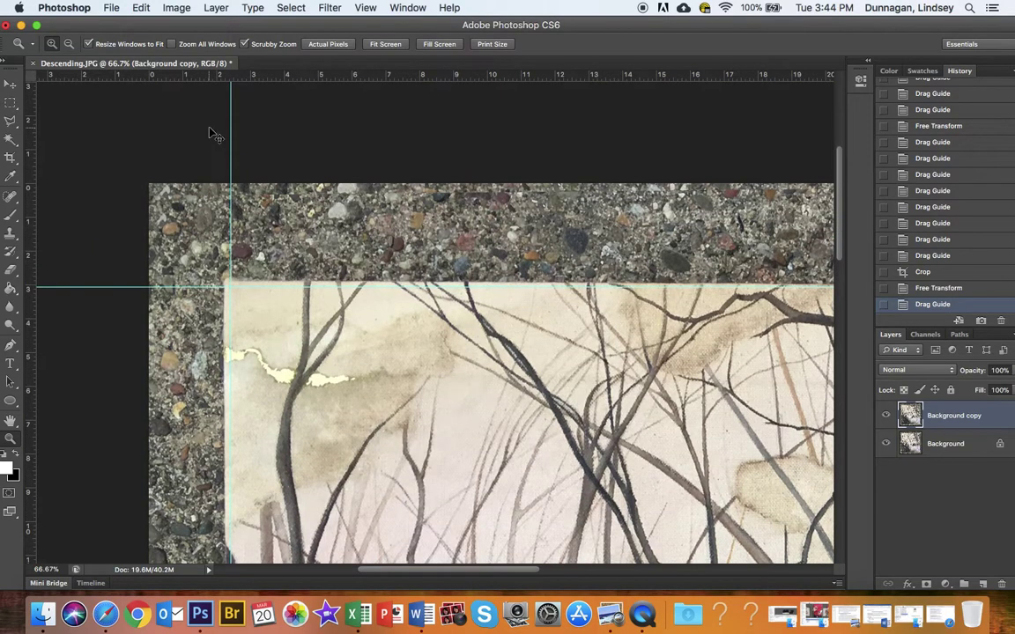
Skew the top-left corner down about -0.26° so the top edge meets its guide, and commit
key(super+t)
drag(150, 189, 149, 192)
scroll(305, 276, right, 10)
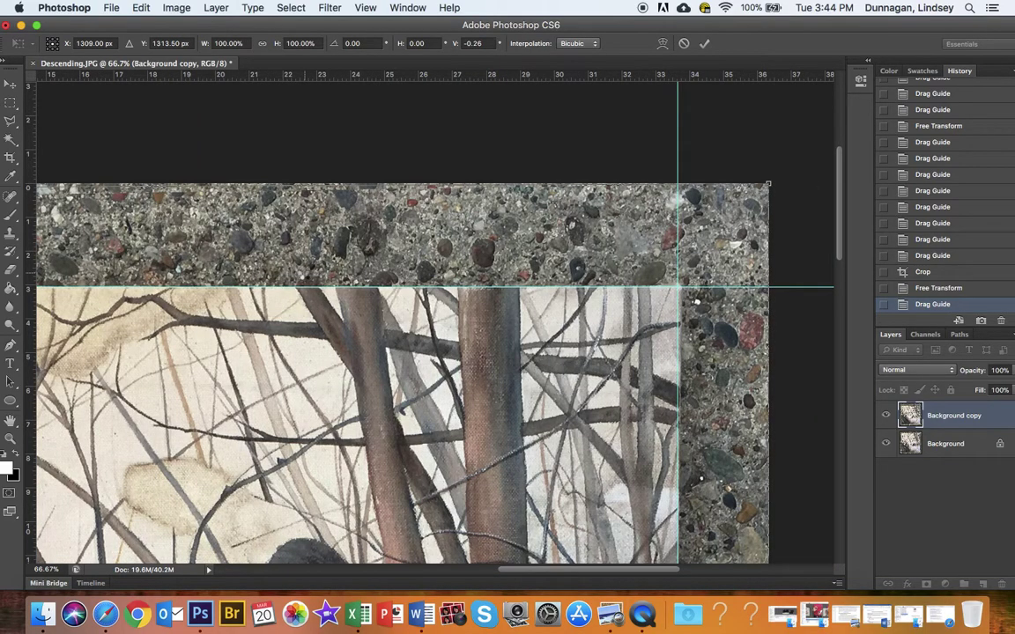
key(Return)
key(z)
scroll(436, 251, down, 3)
scroll(436, 251, left, 8)
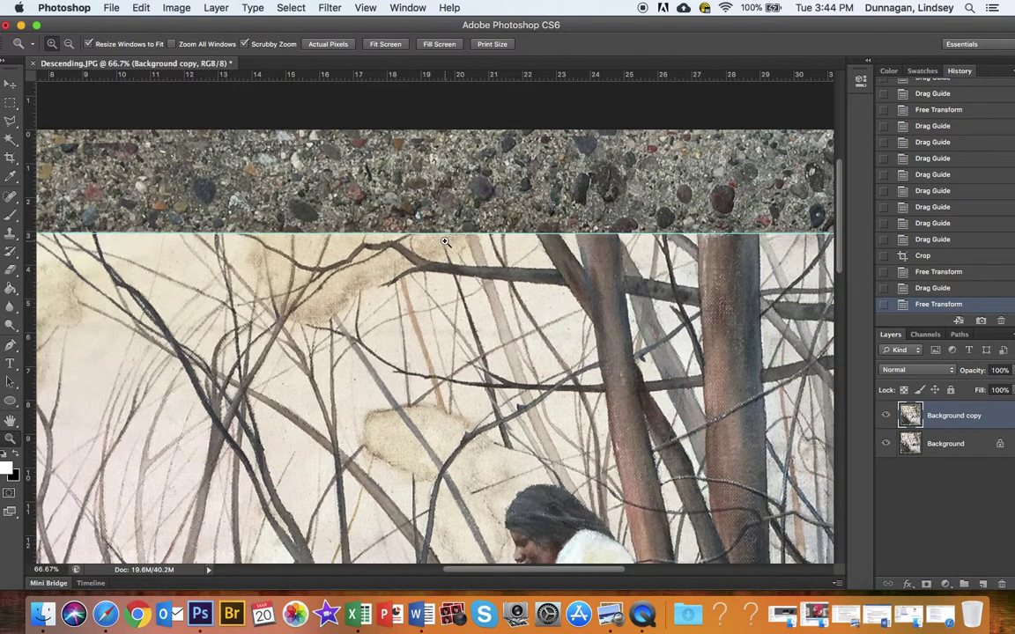
Align the top guide (about 3.1 in) and the left guide exactly with the painting's edges
key(v)
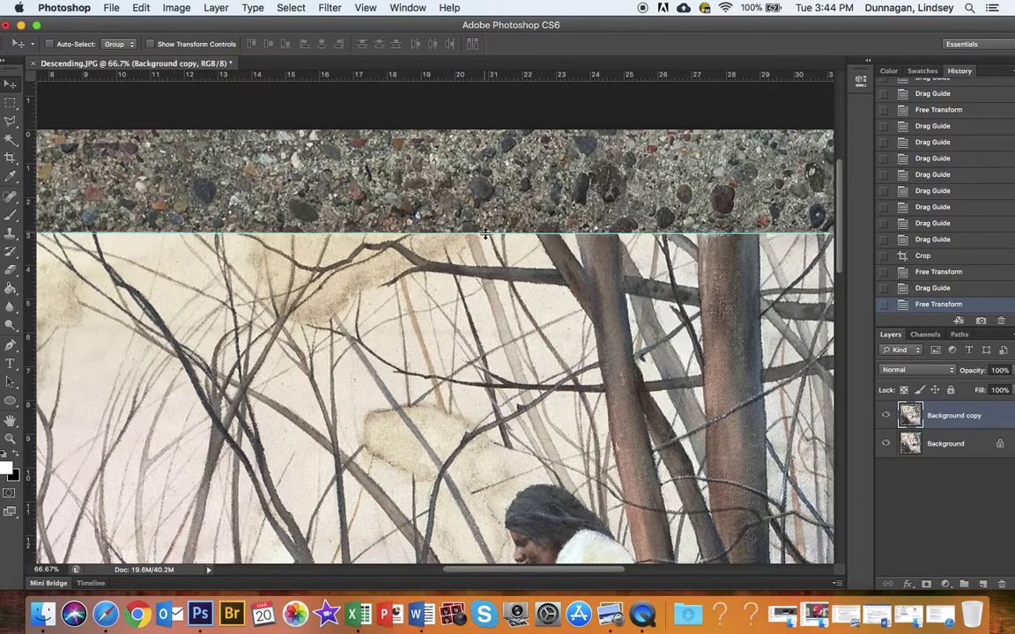
drag(486, 233, 484, 235)
scroll(476, 198, left, 5)
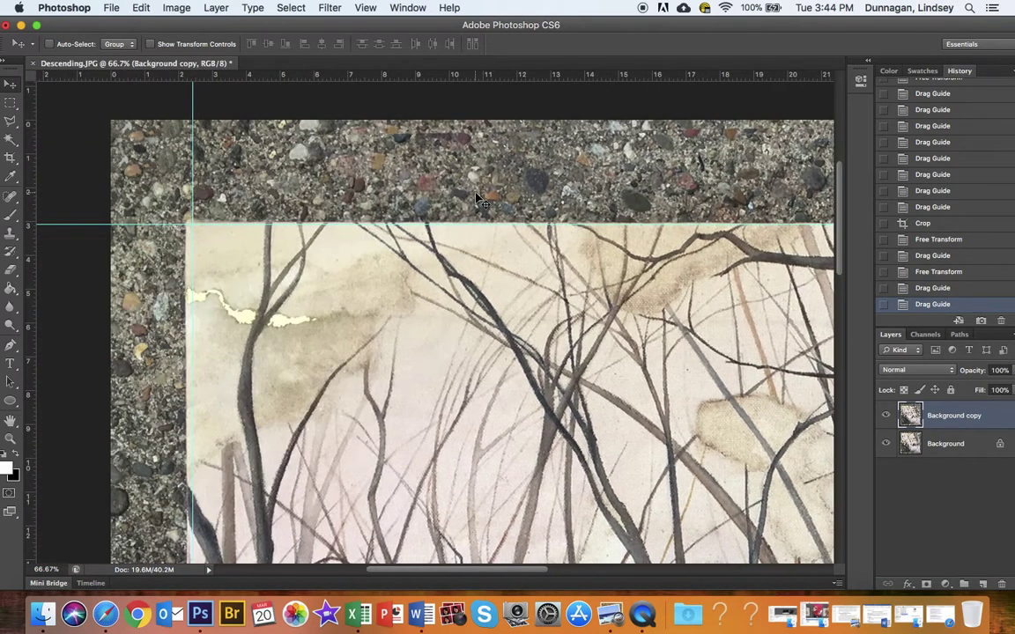
scroll(476, 199, down, 10)
scroll(476, 198, down, 5)
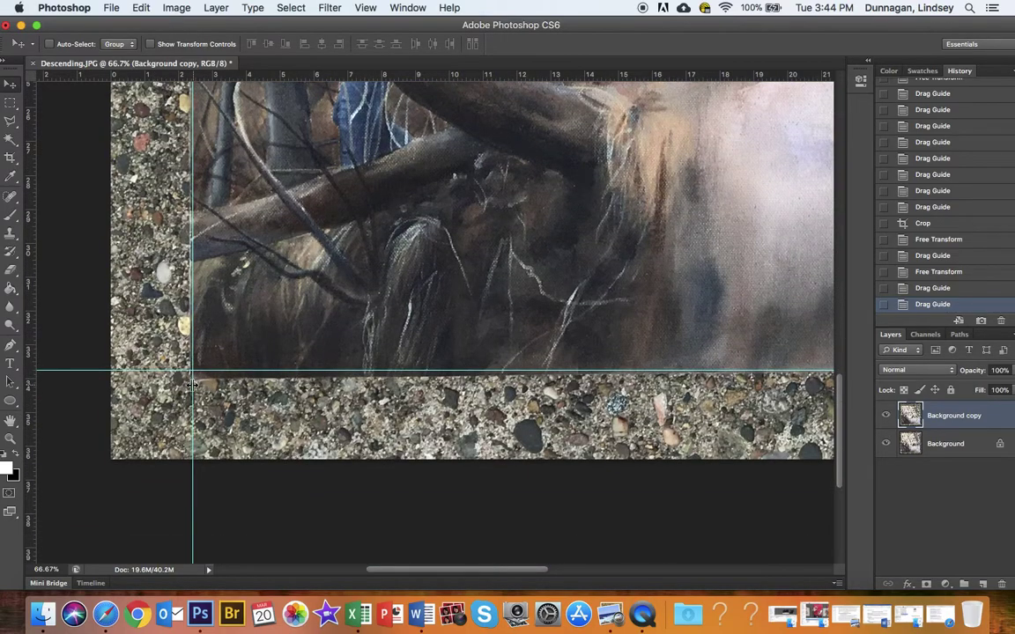
drag(192, 383, 190, 379)
scroll(237, 322, up, 2)
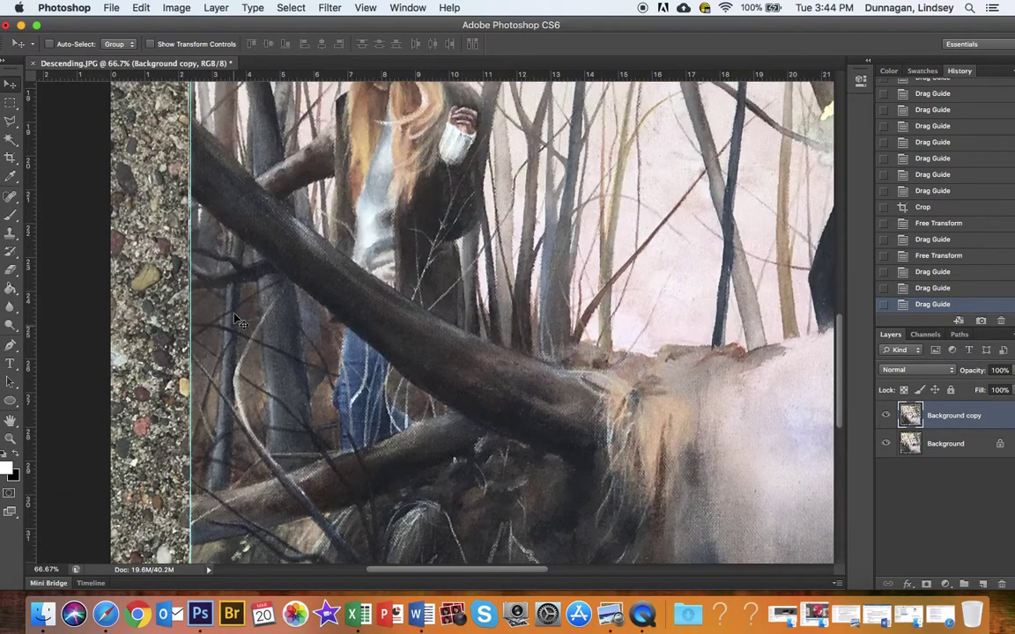
scroll(236, 320, up, 10)
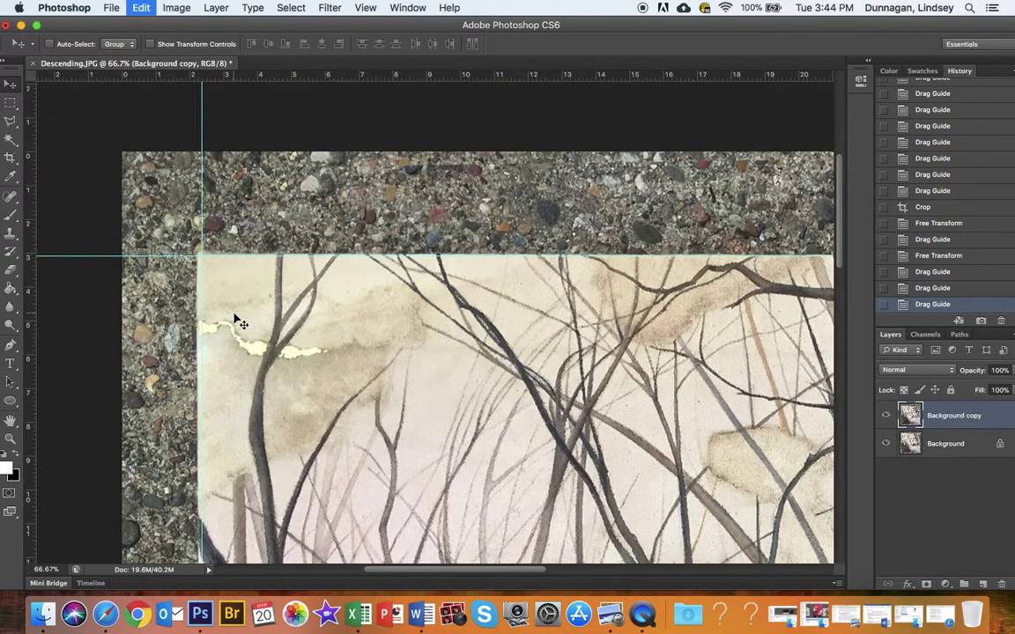
Rotate the painting by -0.3° and reposition a guide near its lower-right edge
key(super+t)
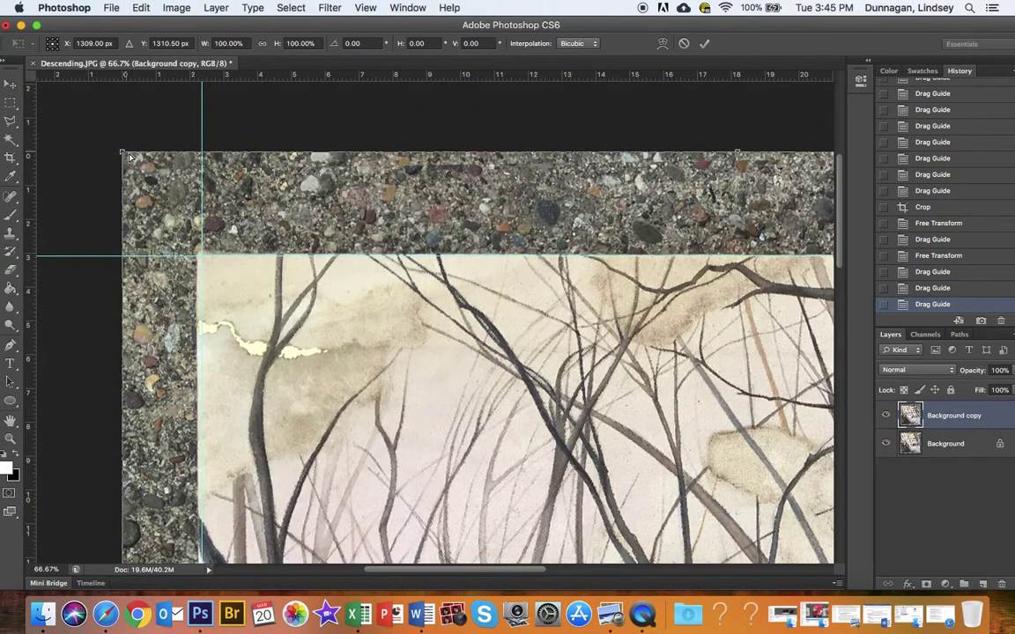
drag(123, 155, 128, 157)
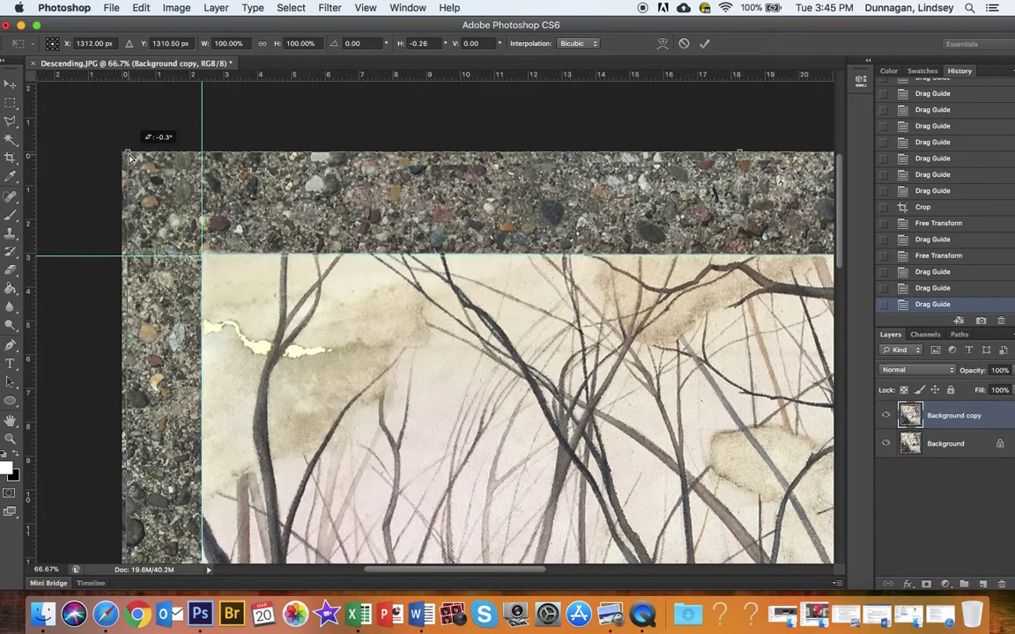
key(Return)
scroll(354, 300, down, 2)
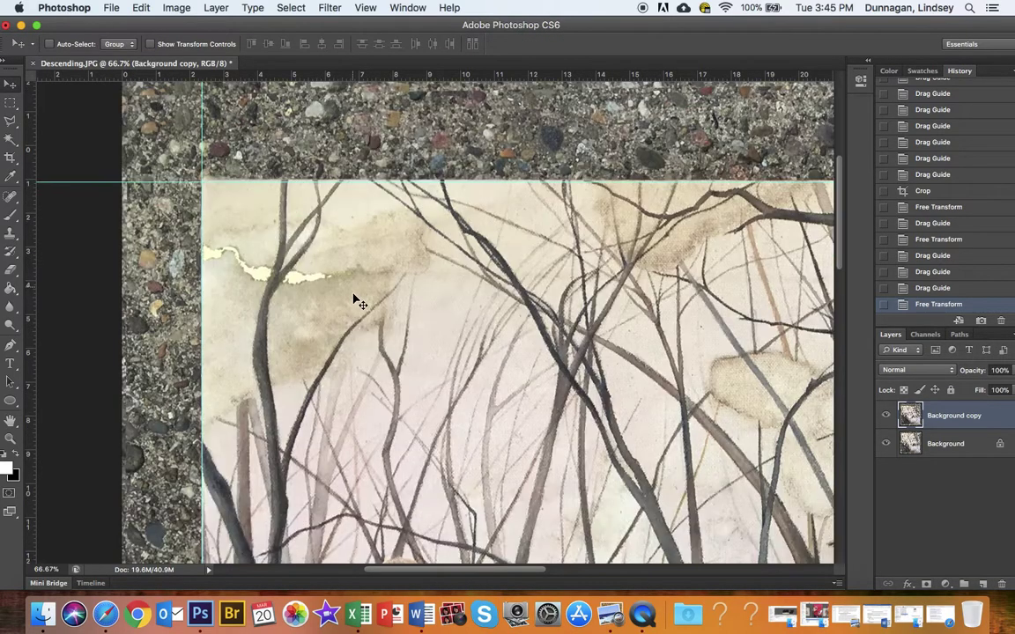
scroll(355, 300, down, 10)
scroll(359, 302, right, 10)
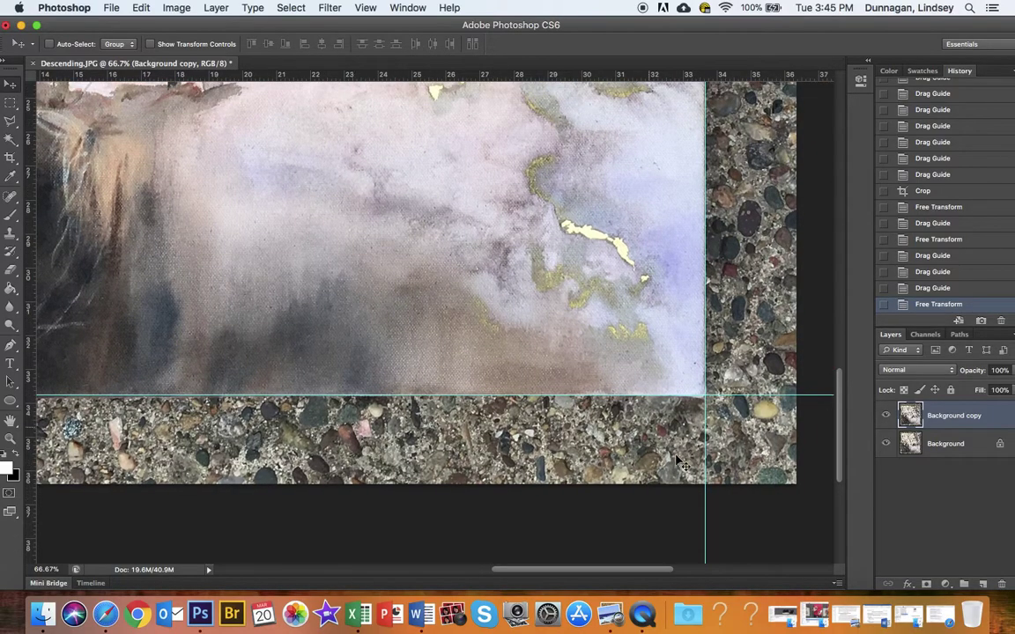
drag(704, 433, 709, 353)
scroll(713, 348, up, 5)
scroll(715, 345, up, 10)
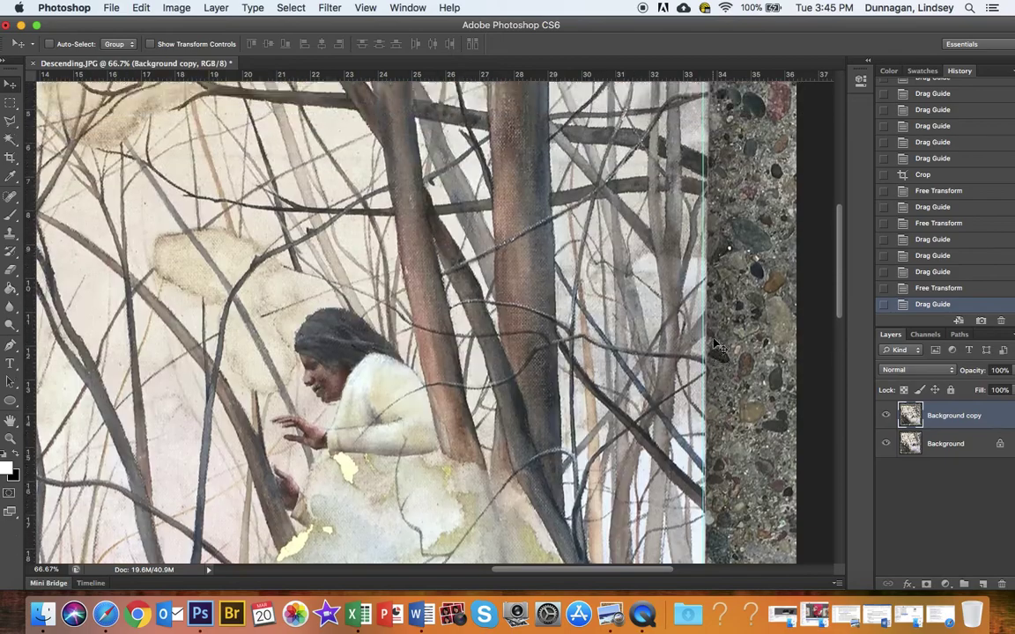
Skew the painting's top-right corner onto the guides and set the right guide on its edge
key(super+t)
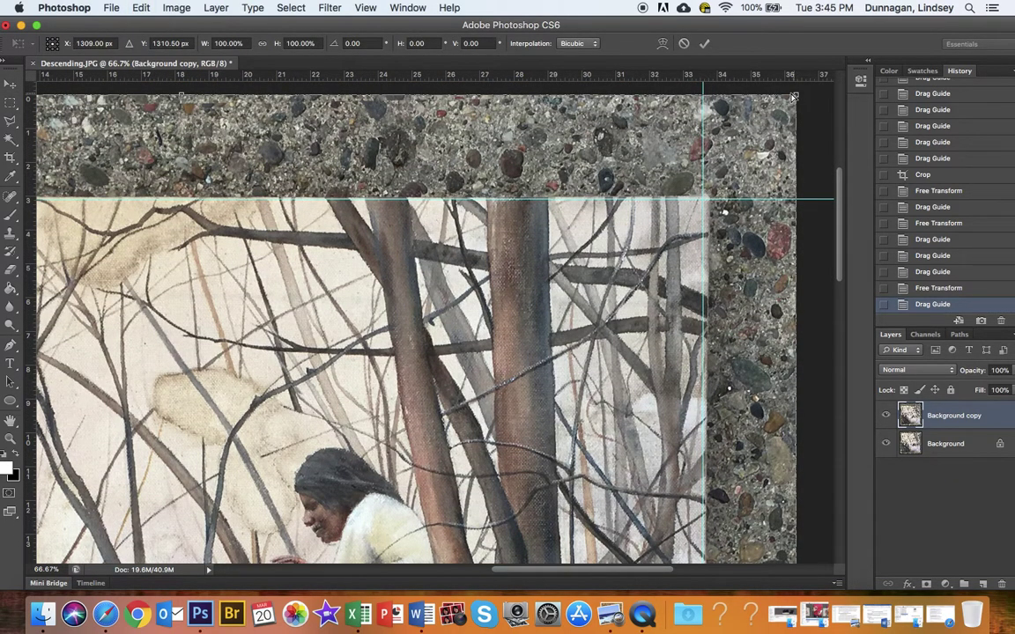
drag(786, 97, 791, 98)
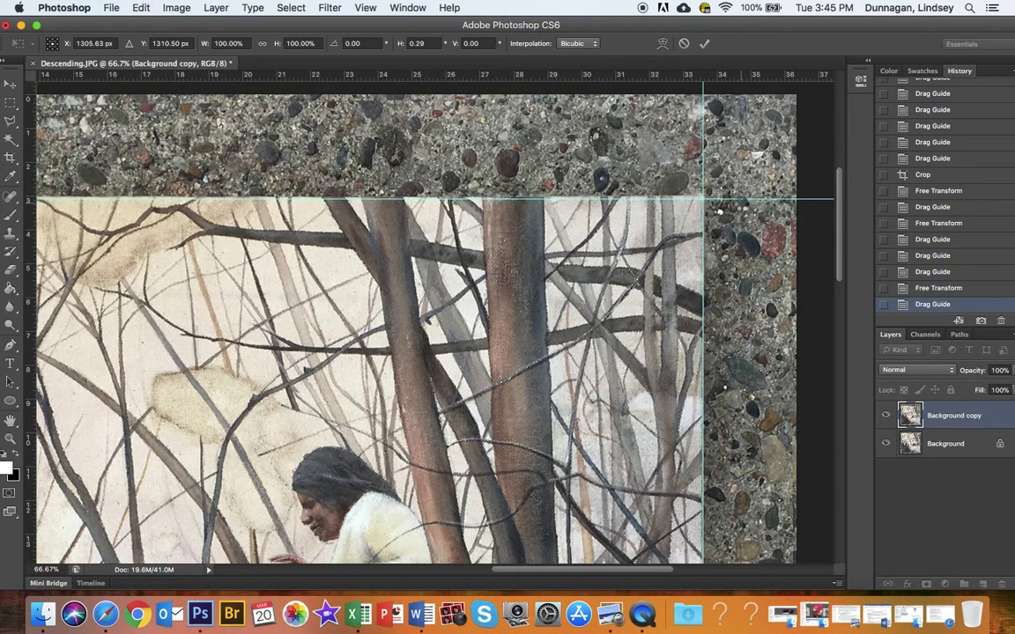
key(Return)
scroll(750, 483, down, 5)
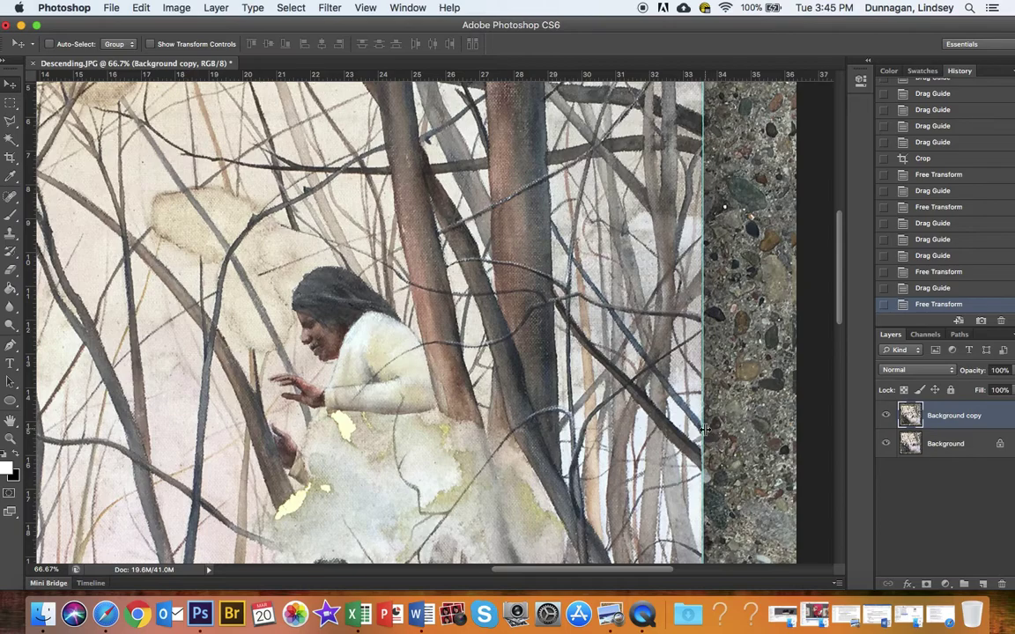
drag(705, 428, 702, 423)
Set the bottom guide on the painting's bottom edge
scroll(727, 449, down, 10)
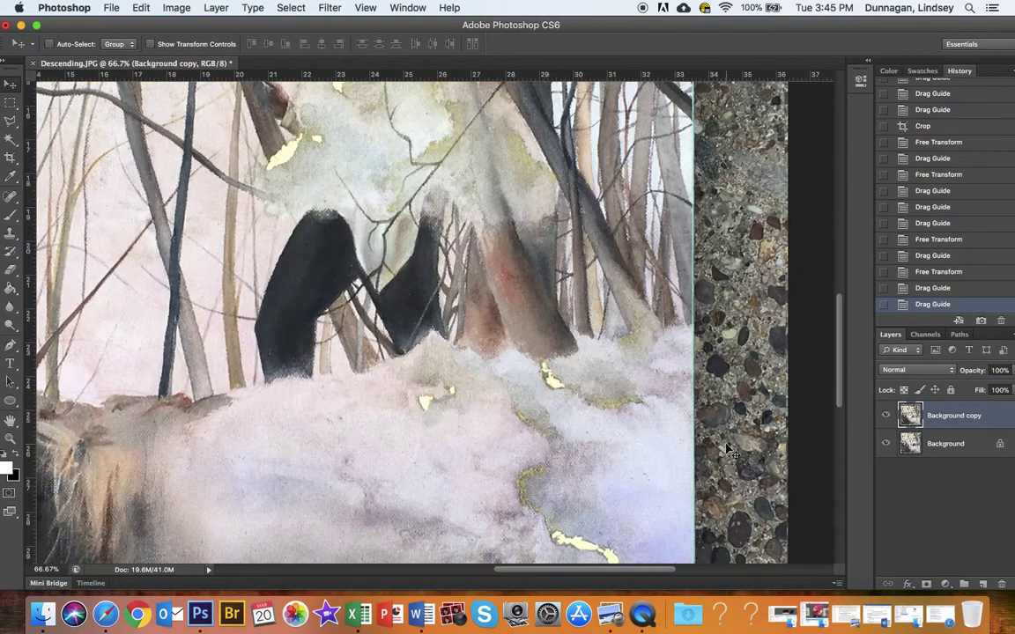
scroll(727, 449, down, 6)
scroll(727, 450, left, 5)
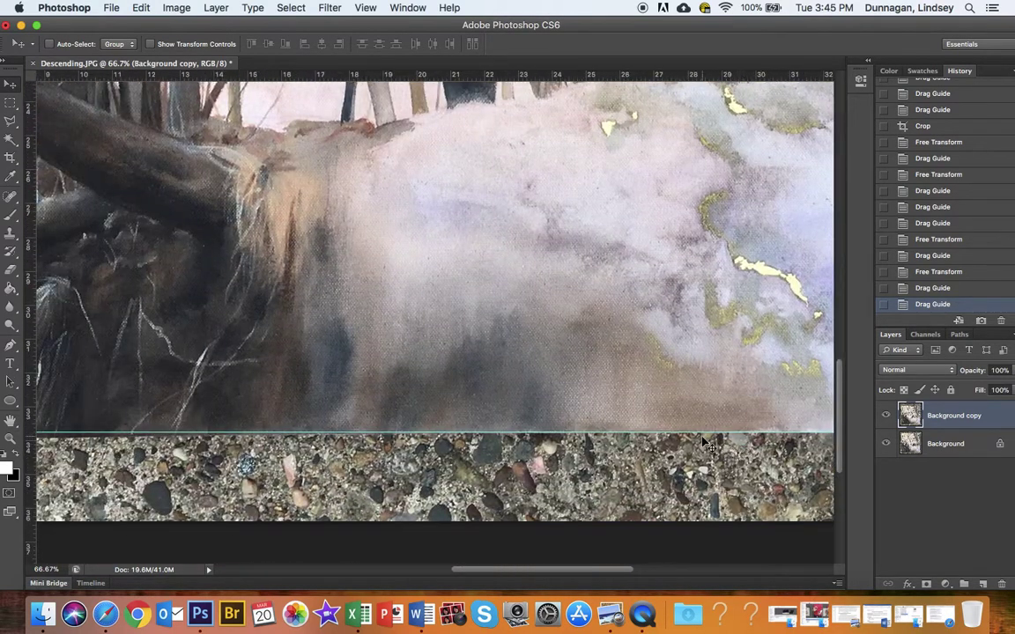
scroll(709, 442, right, 2)
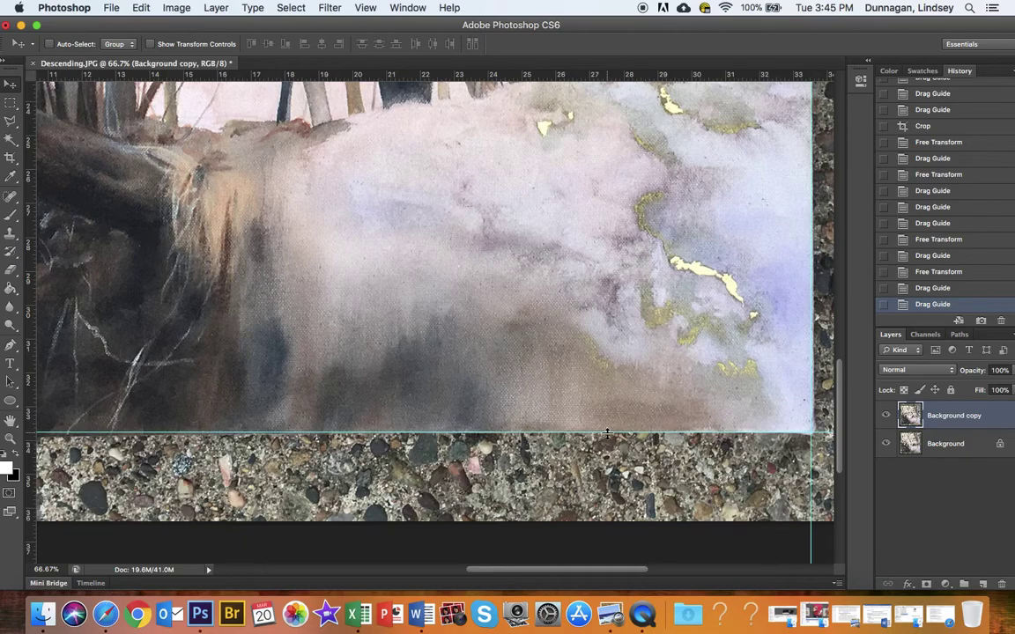
drag(608, 433, 607, 431)
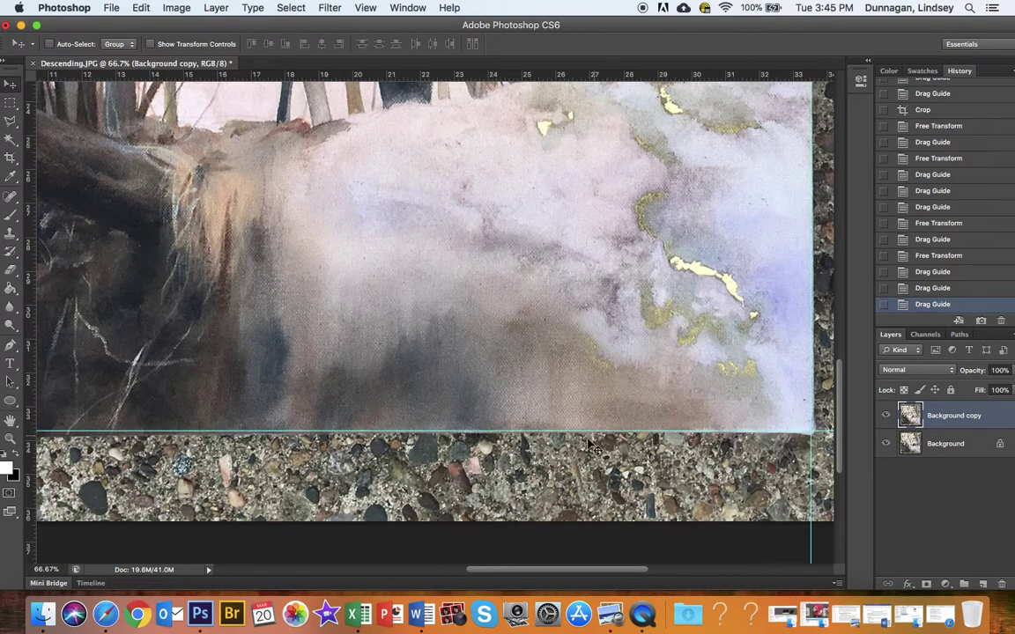
Pull the painting's bottom-left corner onto the guides
scroll(588, 447, left, 8)
scroll(589, 447, left, 2)
key(ctrl+t)
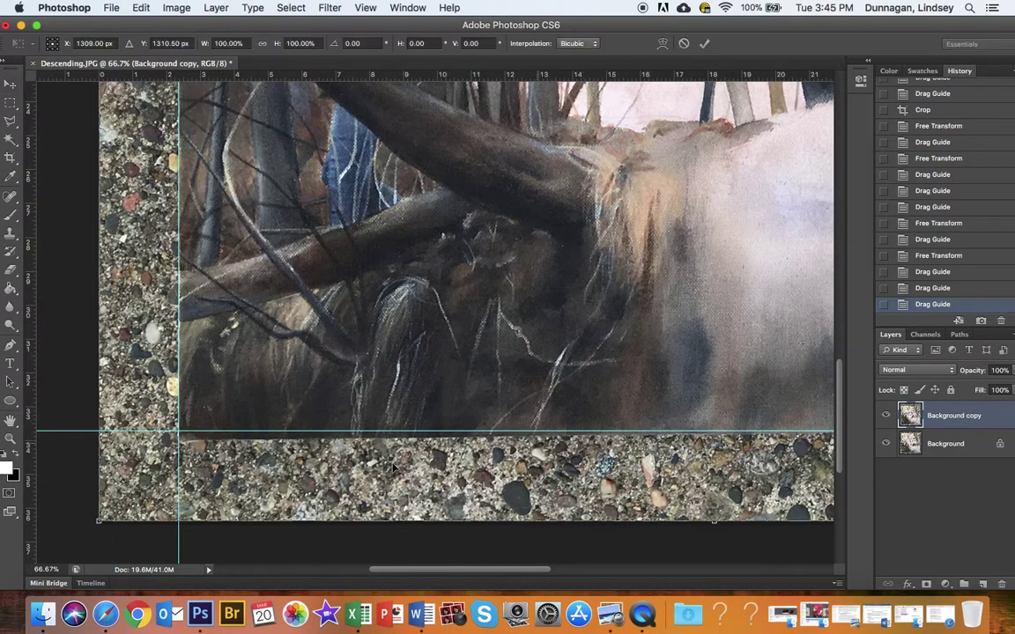
drag(99, 521, 92, 465)
key(Return)
Zoom out to show the whole painting inside the four guides
scroll(355, 480, right, 10)
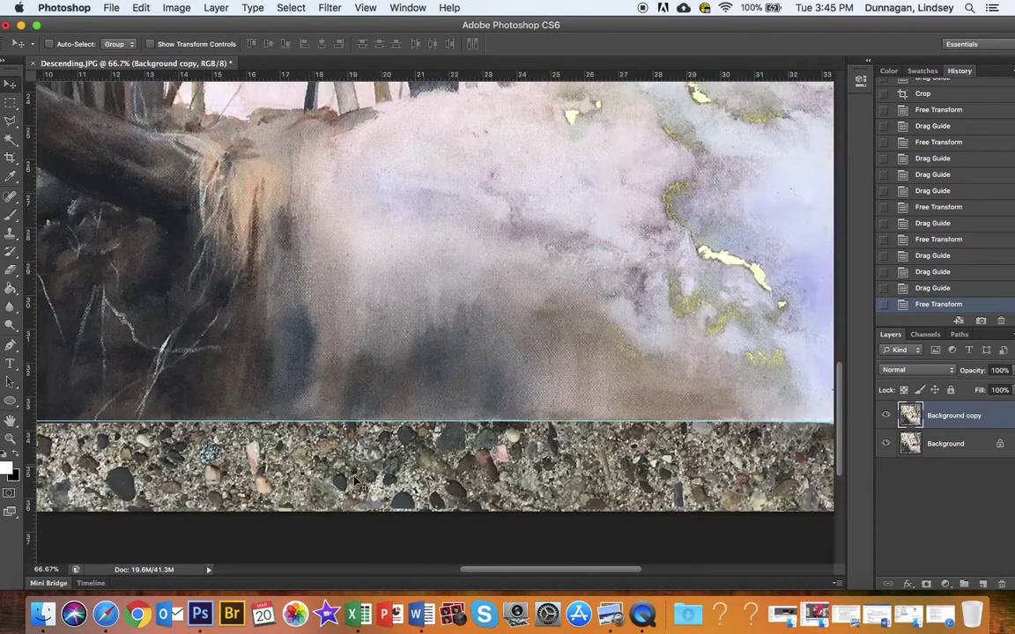
scroll(355, 480, right, 5)
scroll(355, 480, left, 10)
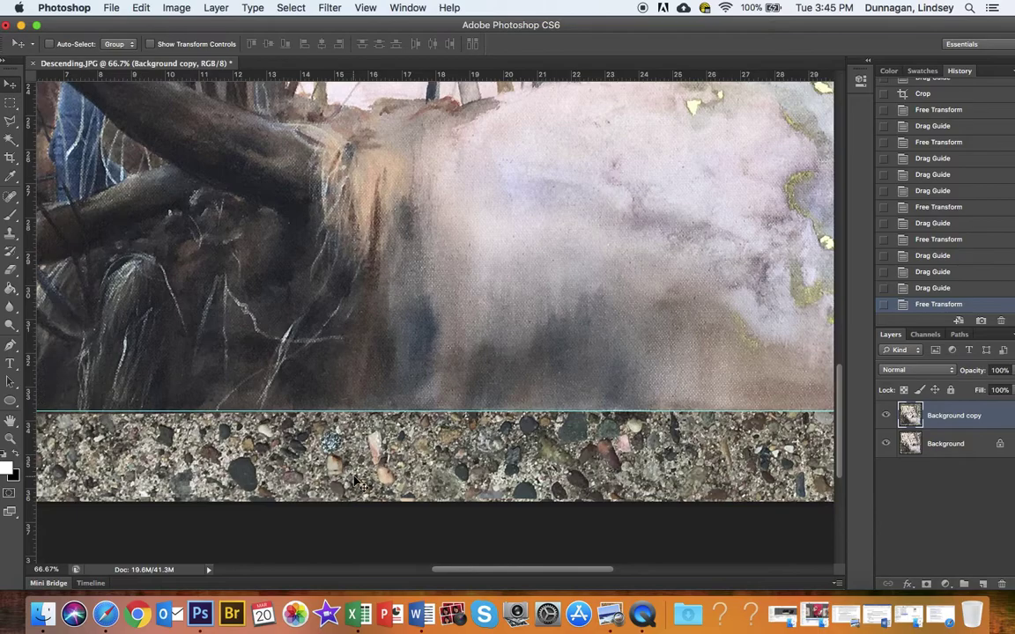
scroll(355, 483, up, 10)
scroll(355, 483, left, 8)
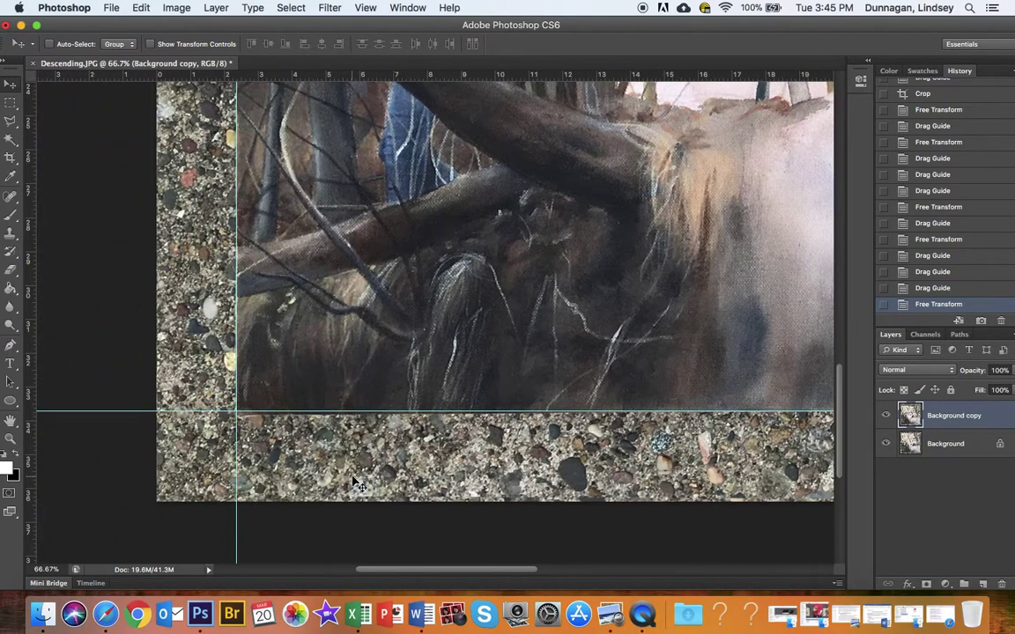
scroll(353, 482, up, 10)
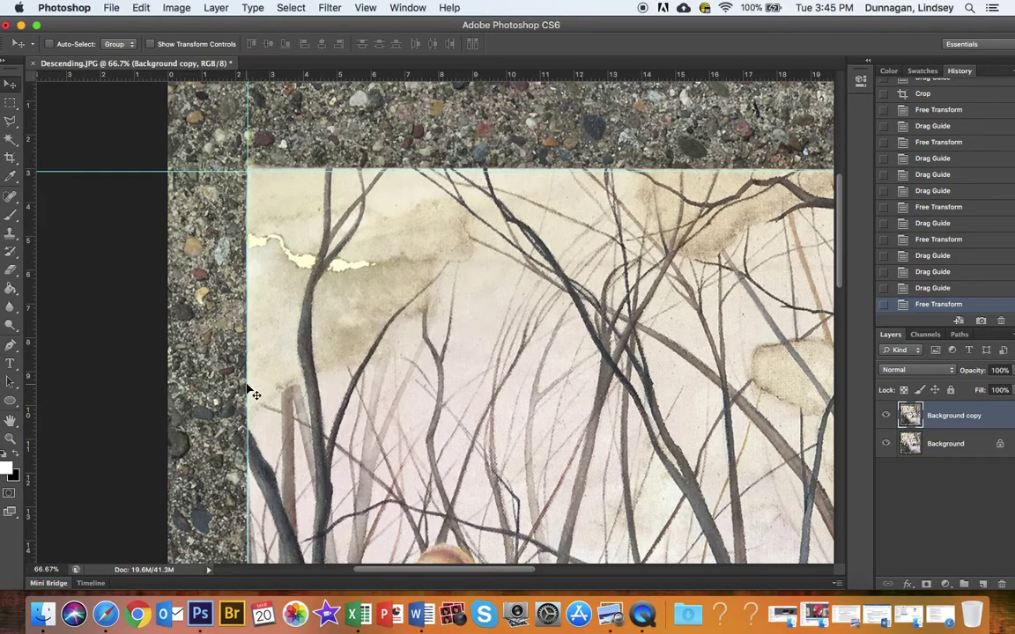
scroll(247, 382, right, 15)
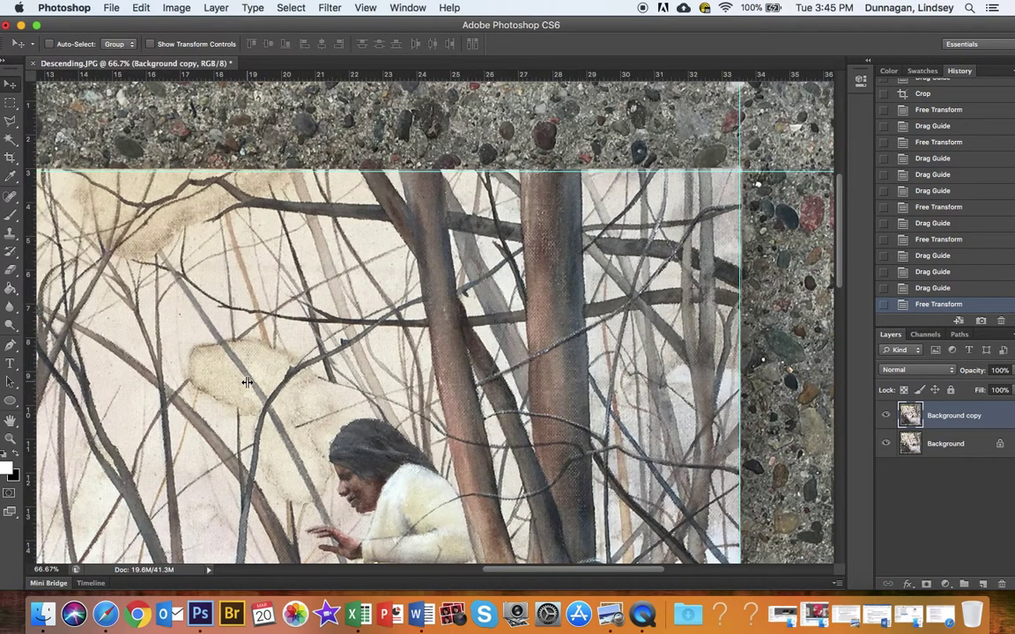
key(z)
alt+click(340, 369)
alt+click(359, 373)
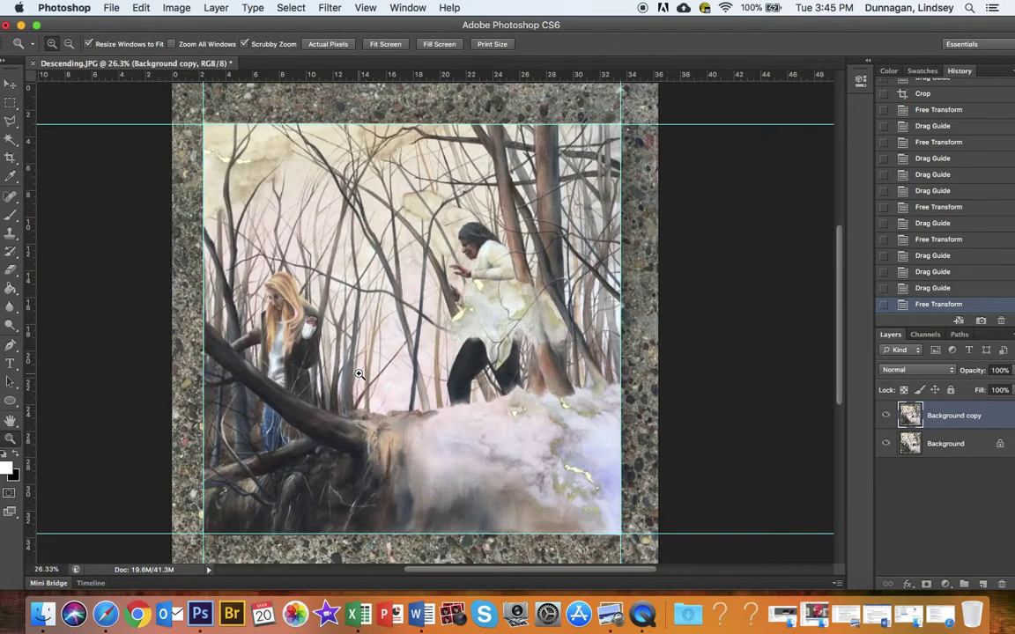
Crop the canvas to the guide rectangle so only the painting remains
key(c)
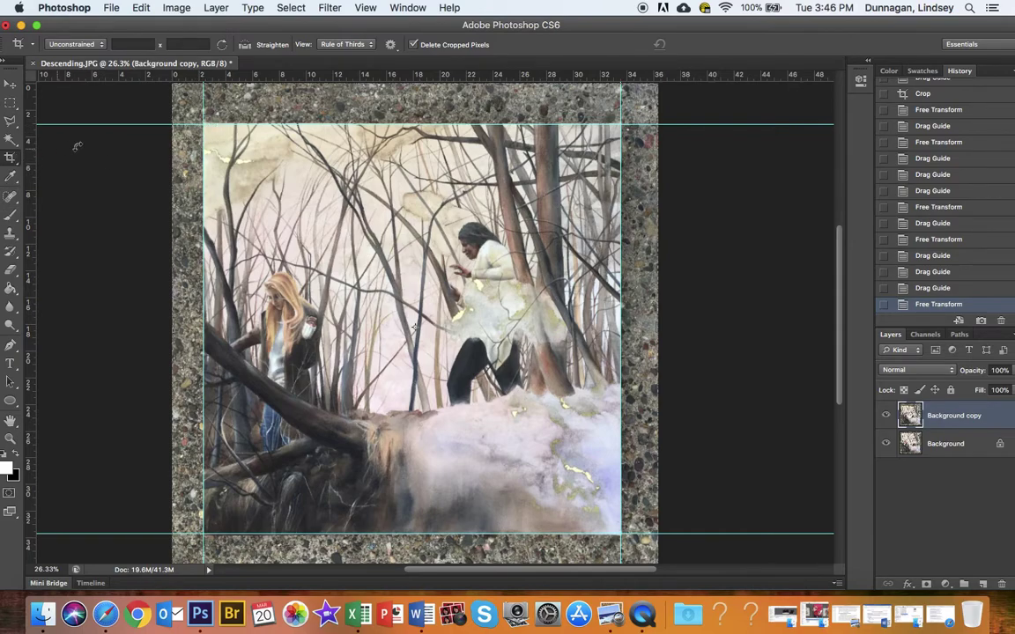
mouse_move(204, 125)
mouse_down()
mouse_move(563, 496)
mouse_move(633, 531)
mouse_up()
key(Return)
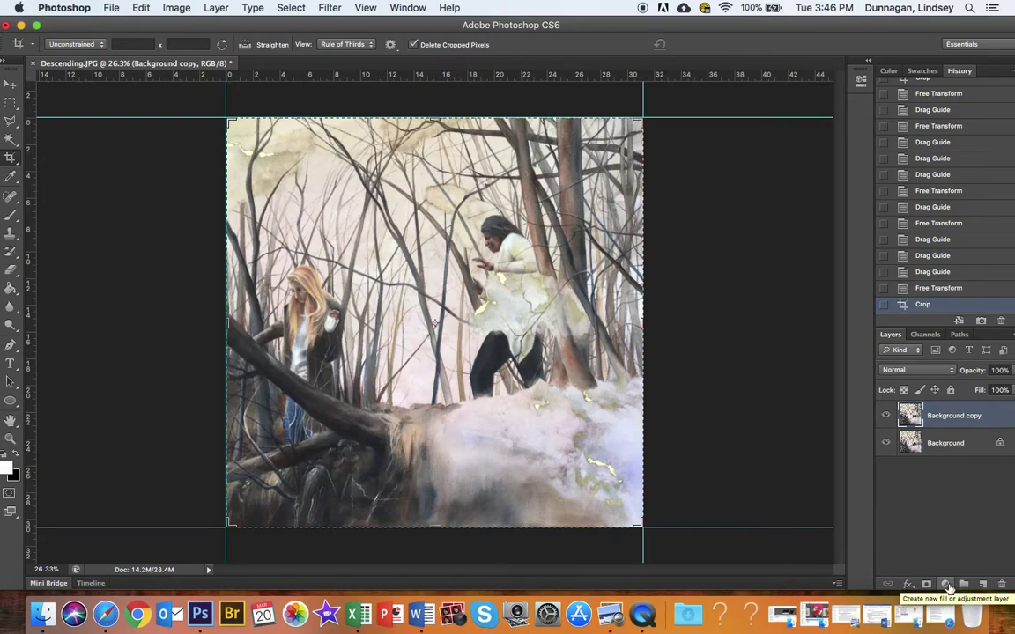
Add Curves 1 with the black point moved right and the white point moved left
click(946, 585)
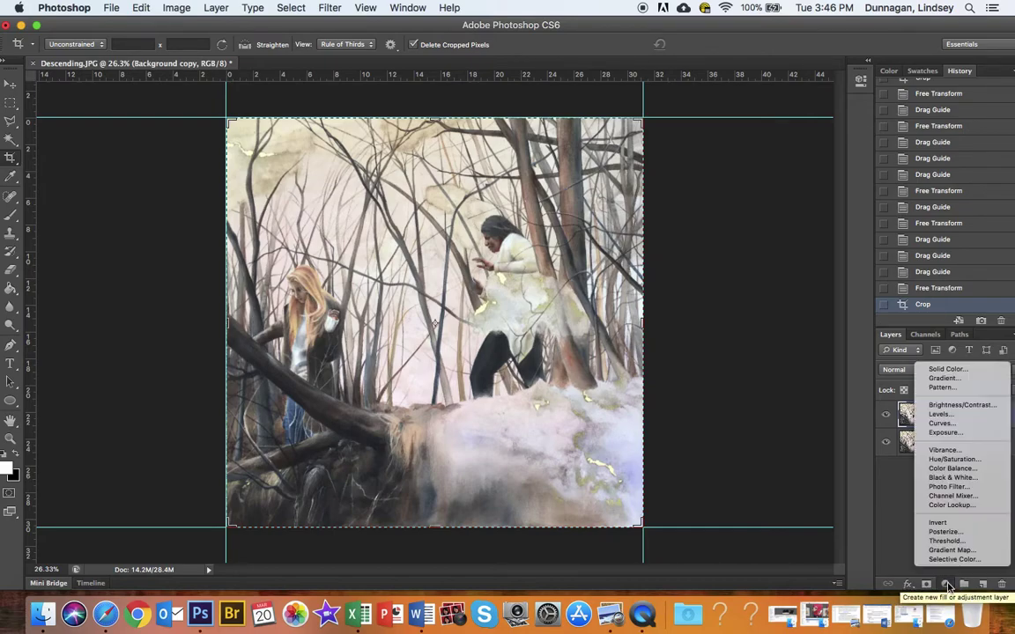
click(976, 426)
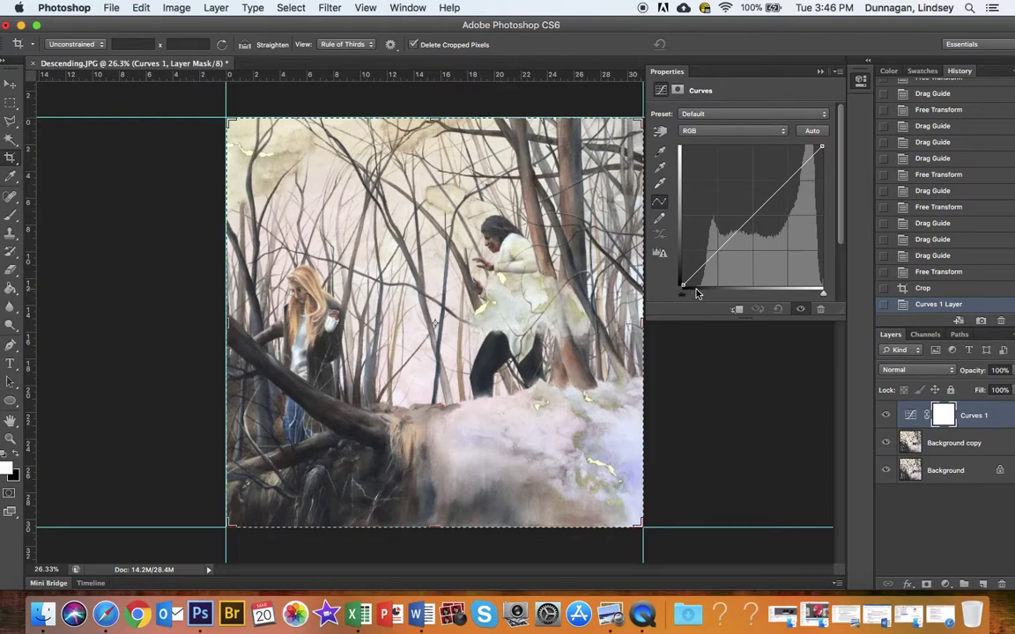
mouse_move(684, 301)
mouse_down()
mouse_move(709, 301)
mouse_move(690, 300)
mouse_up()
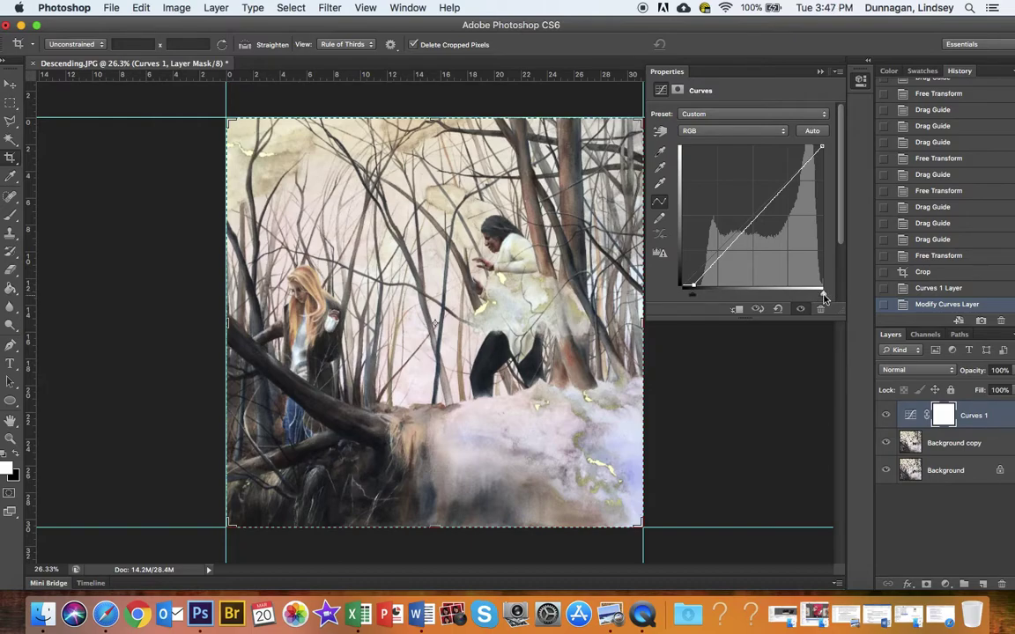
mouse_move(824, 299)
mouse_down()
mouse_move(790, 296)
mouse_move(826, 296)
mouse_up()
click(740, 59)
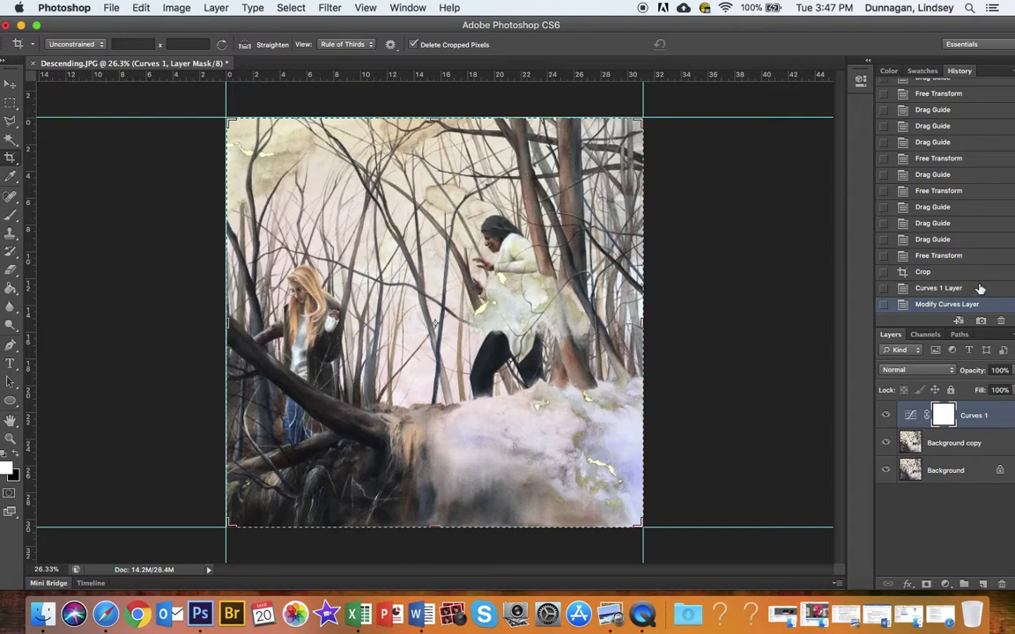
Compare the painting with and without Curves 1 in History, then delete that layer
click(408, 8)
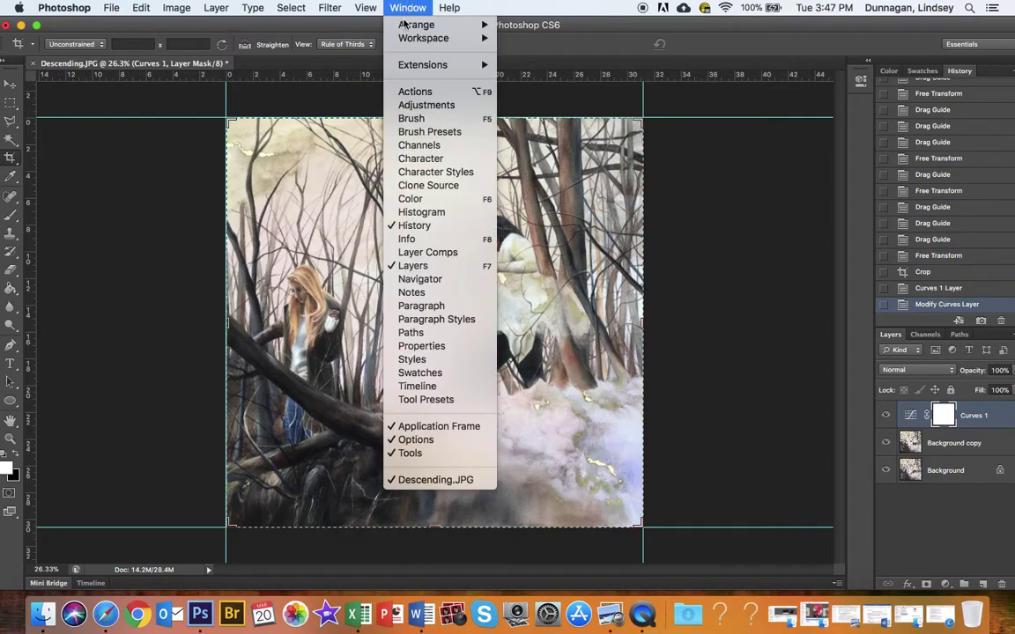
click(883, 51)
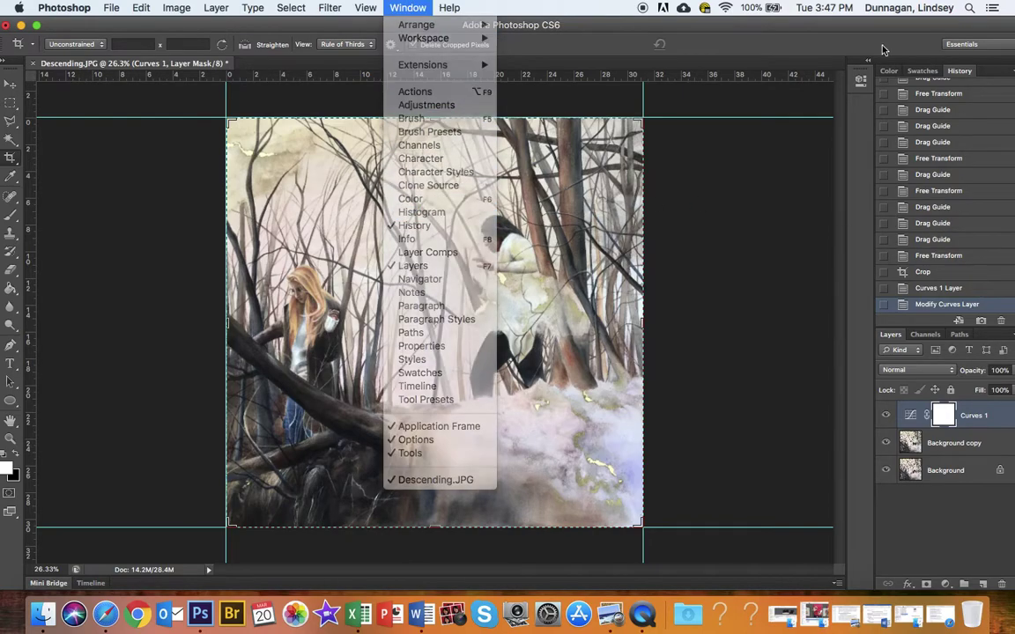
click(961, 289)
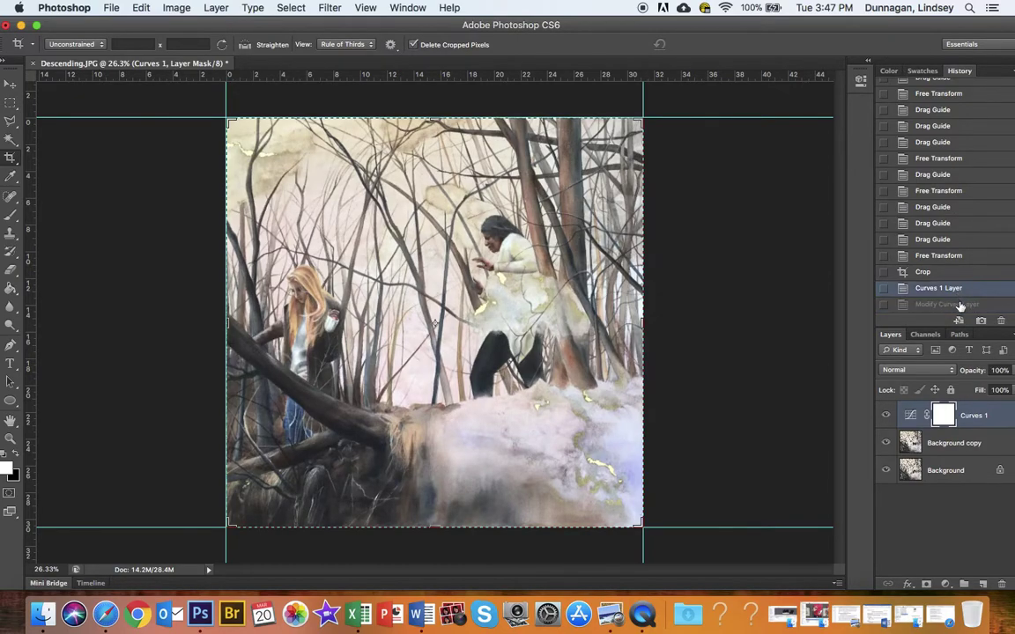
click(960, 304)
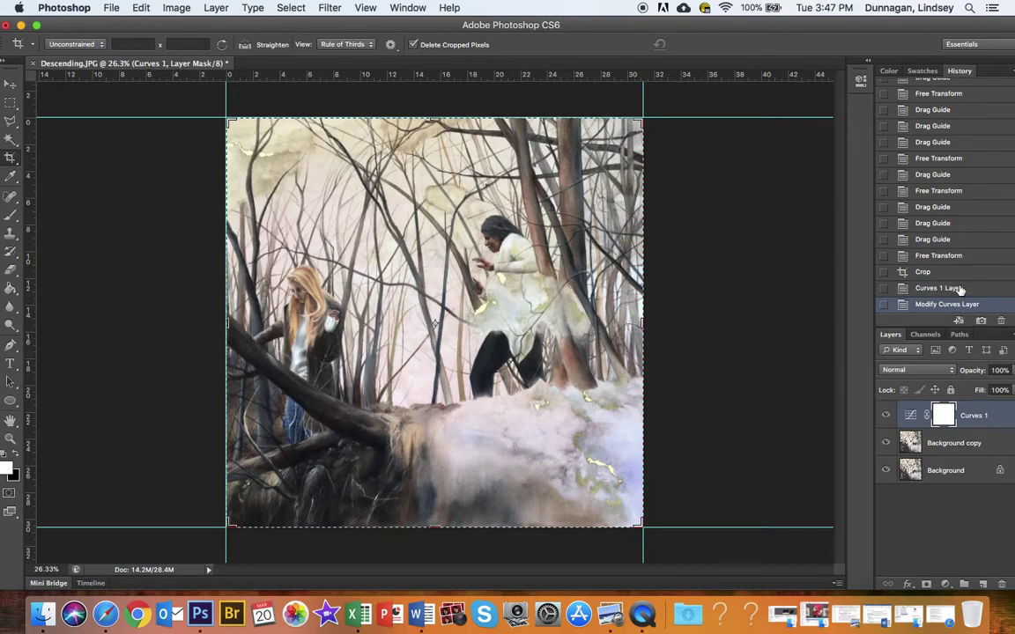
click(961, 289)
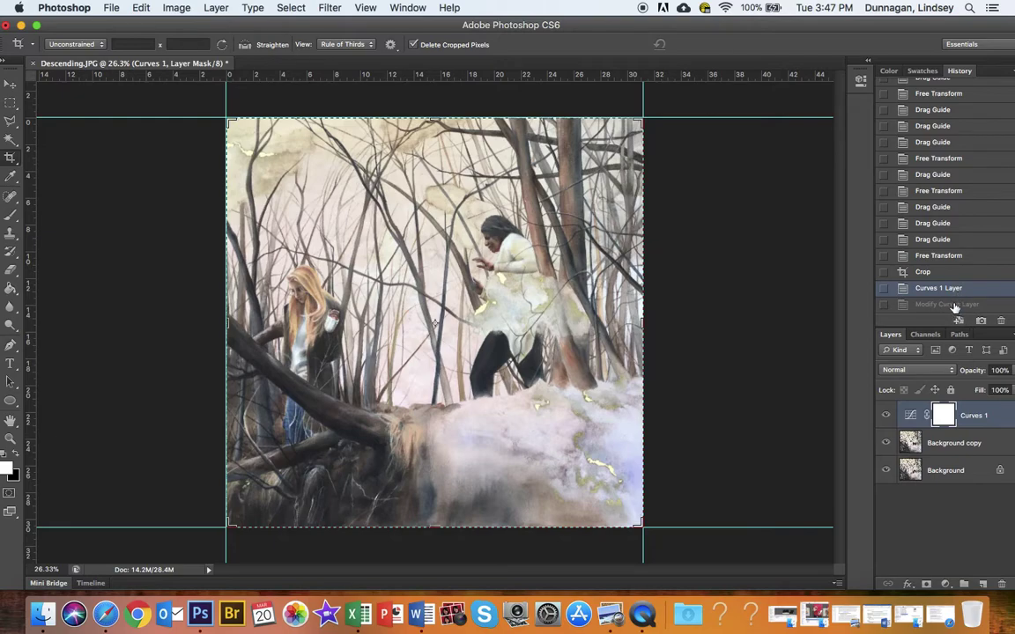
click(958, 305)
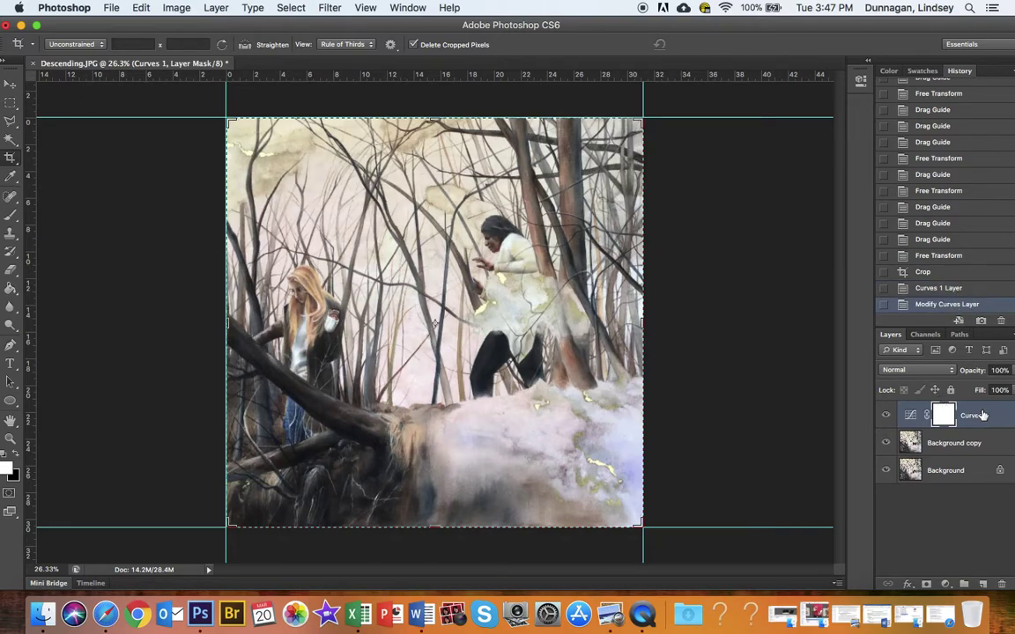
key(BackSpace)
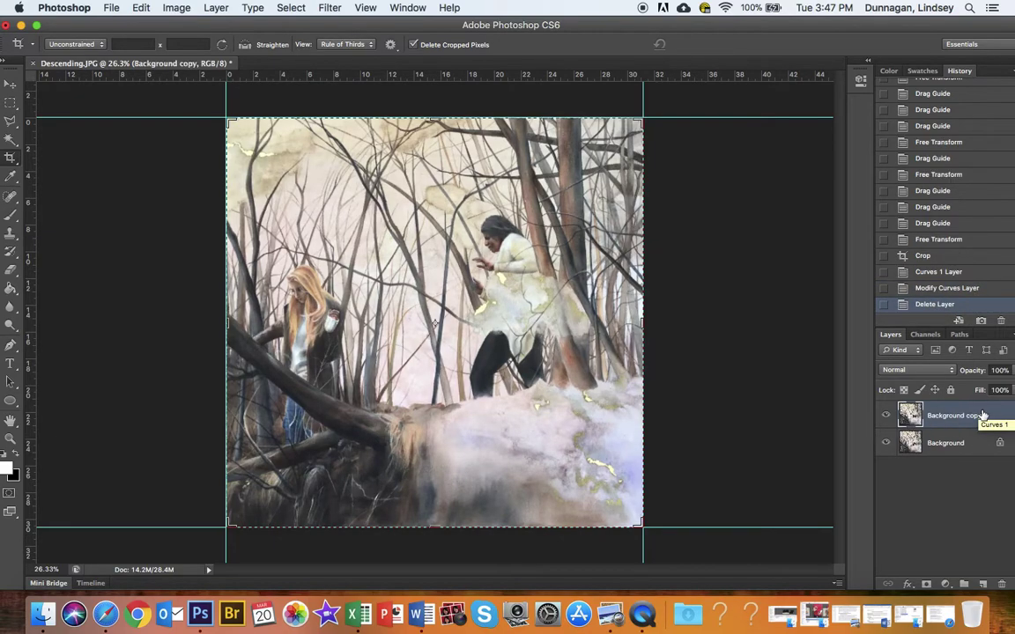
Add a new Curves 1 layer with its black point nudged slightly right
click(945, 585)
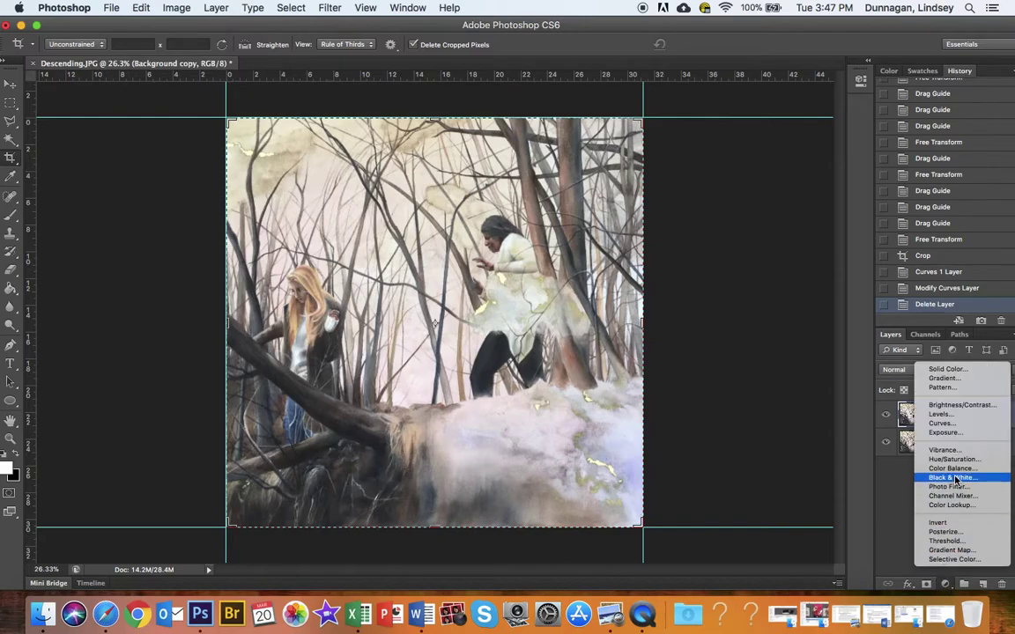
click(963, 426)
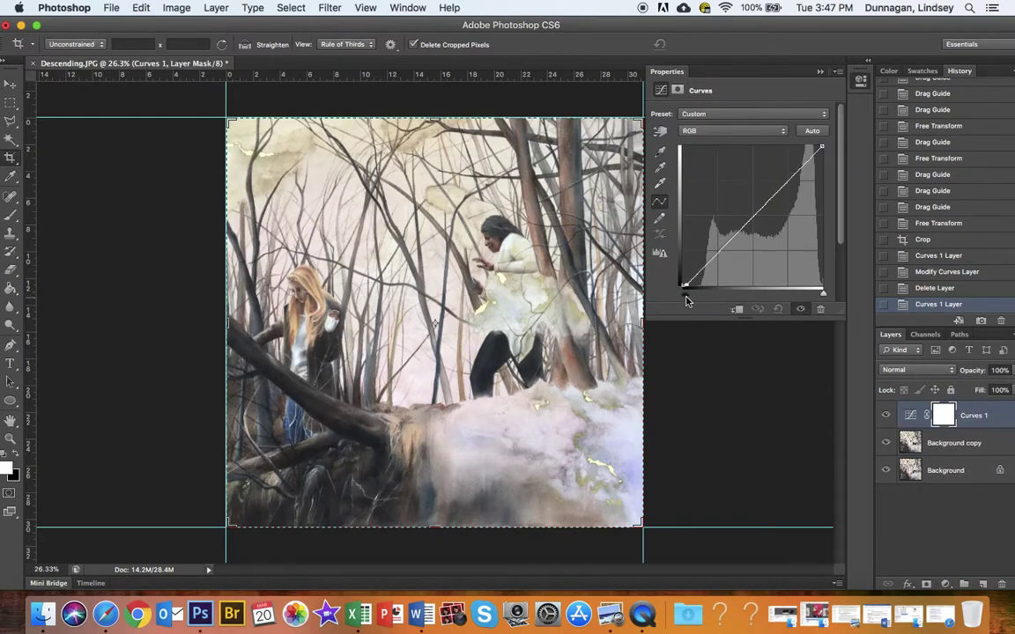
drag(687, 301, 696, 294)
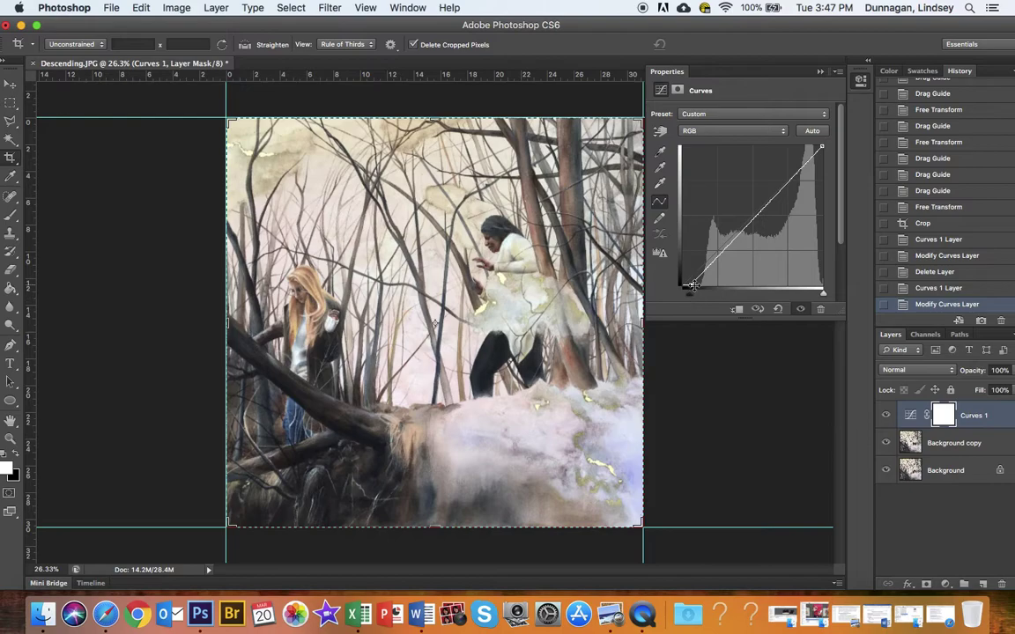
click(821, 73)
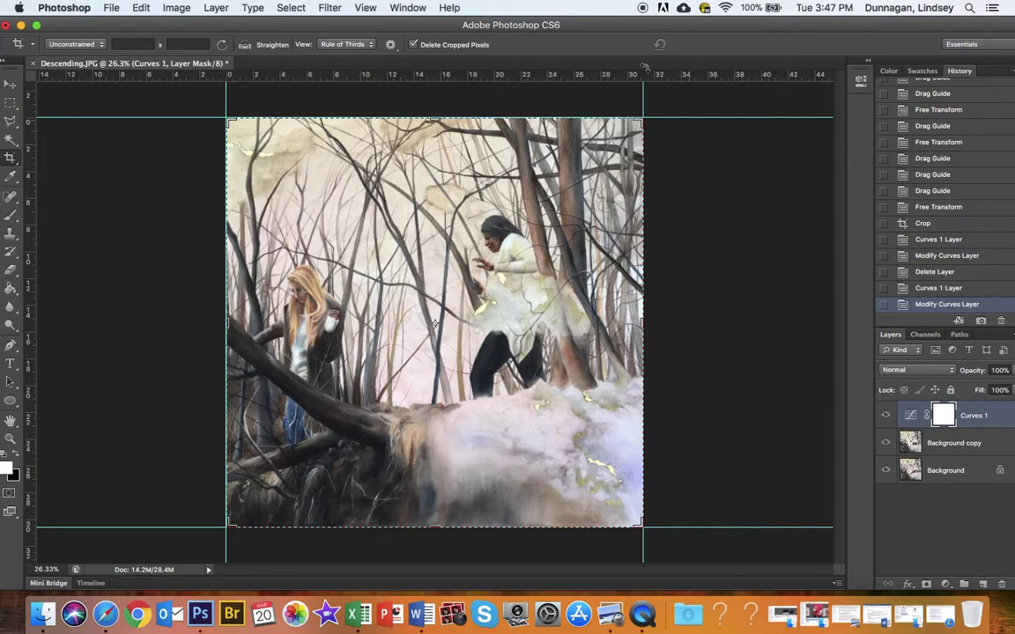
click(109, 7)
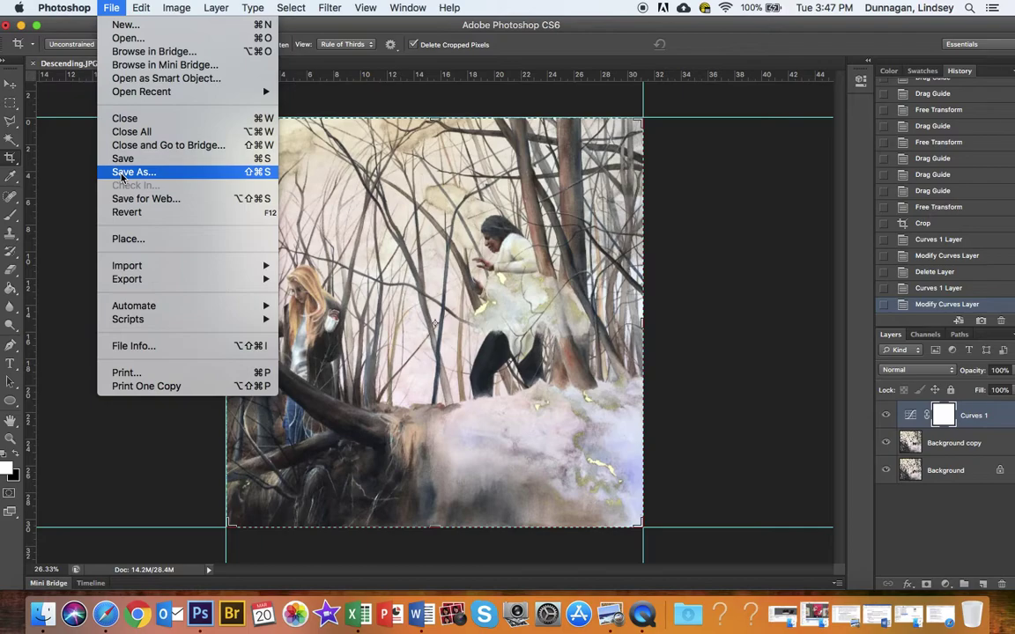
mouse_move(173, 7)
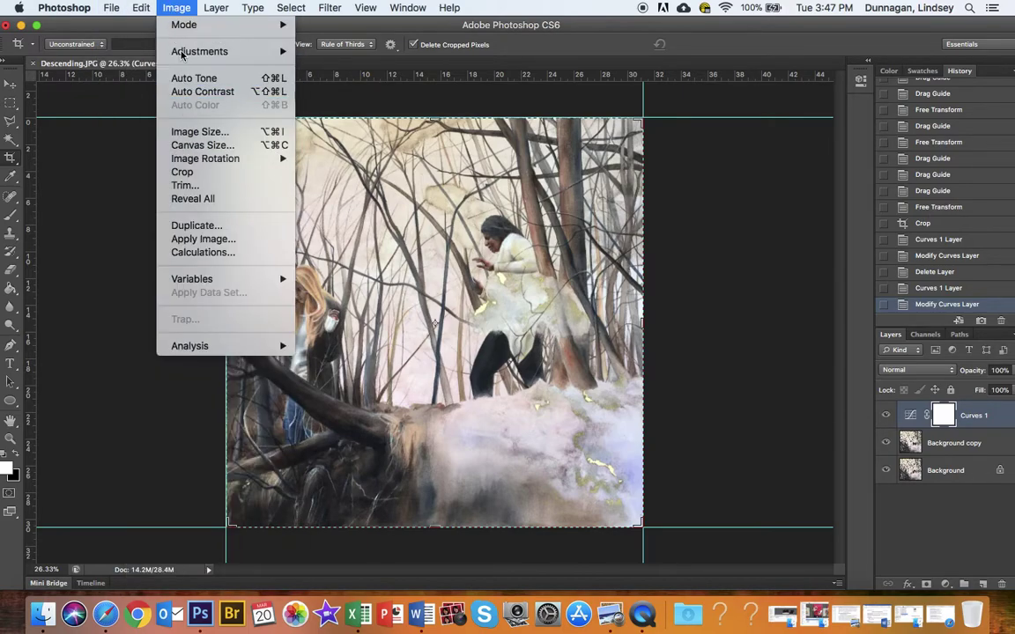
click(196, 133)
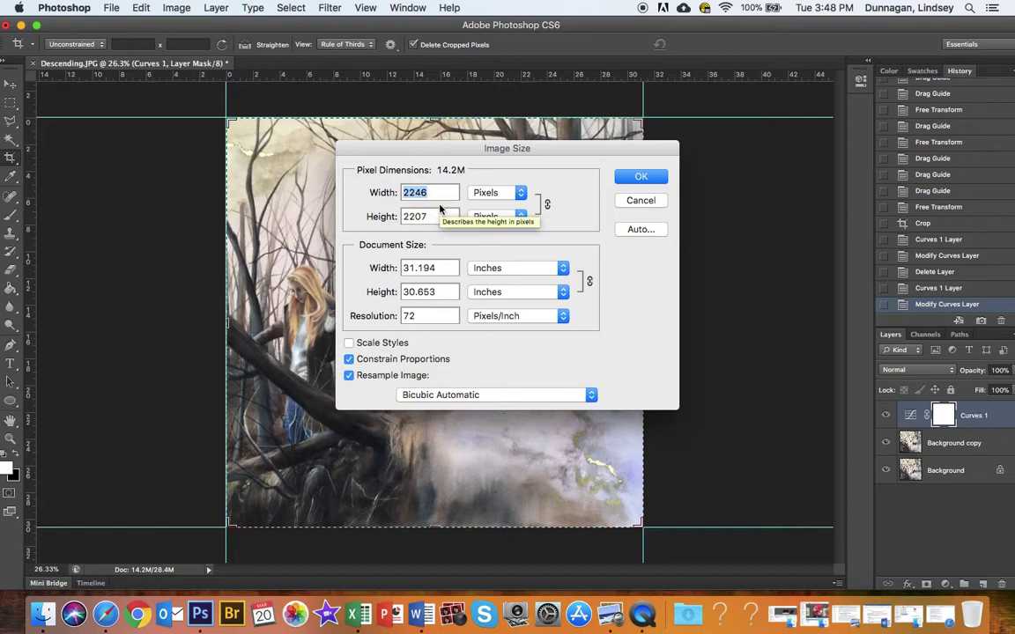
text(1000)
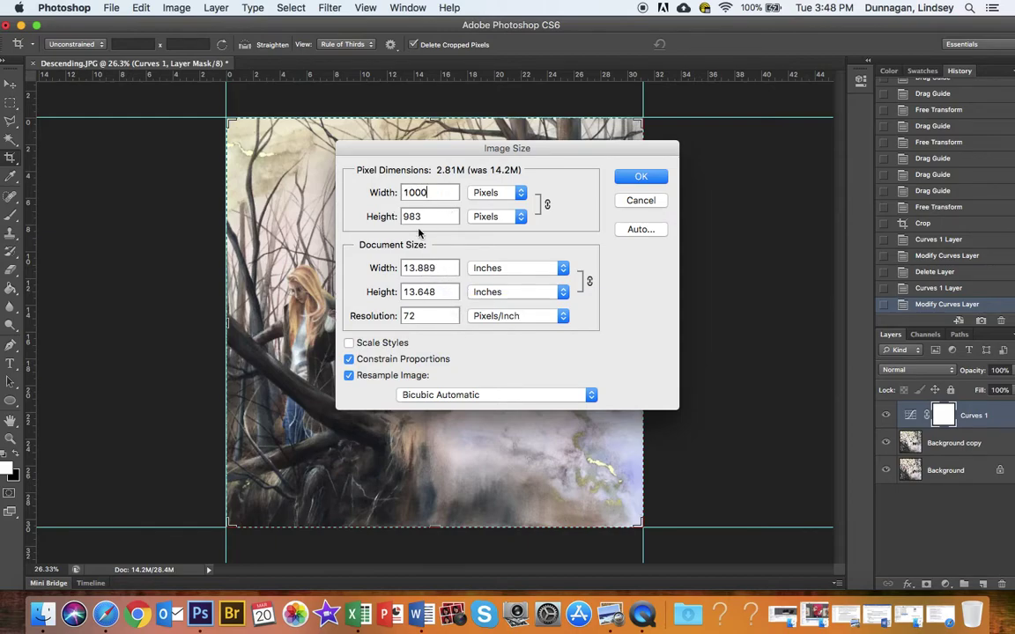
click(641, 200)
Save a JPEG copy named 'Descending Edited.jpg' instead of replacing Descending.JPG
click(107, 8)
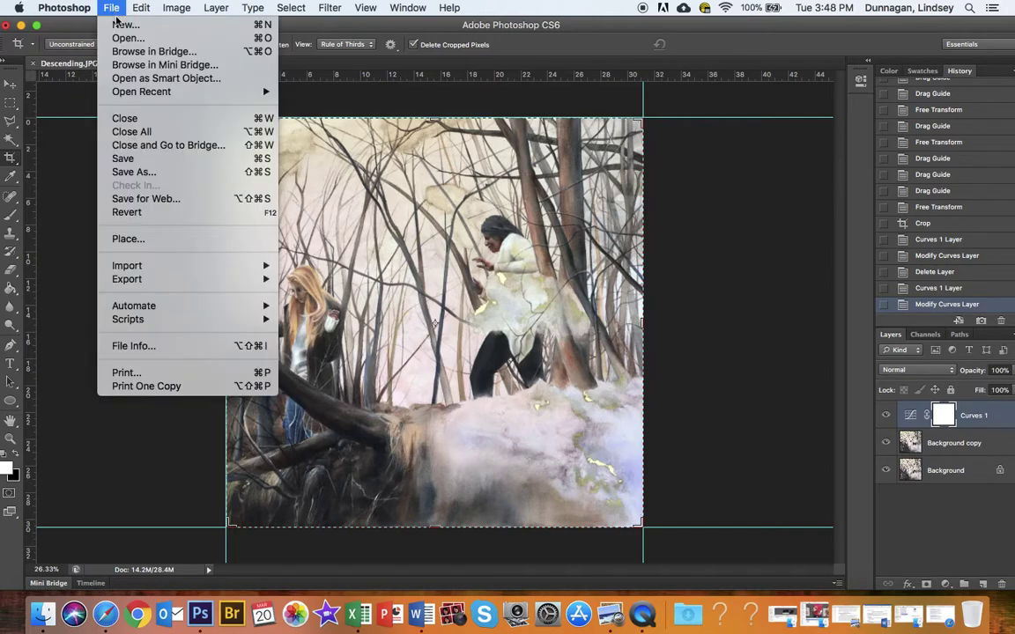
click(136, 172)
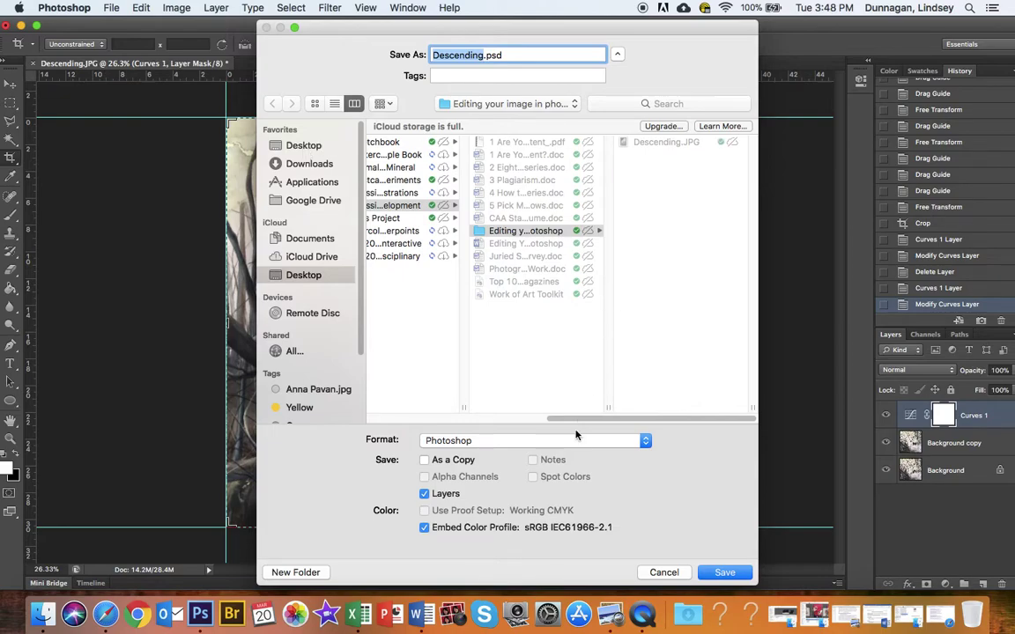
click(571, 442)
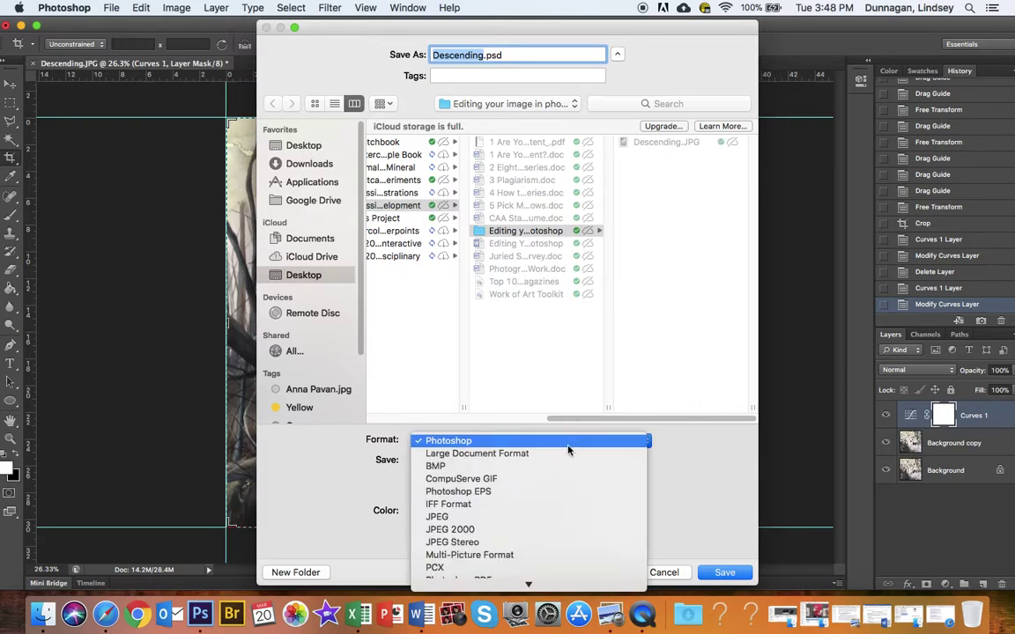
click(552, 518)
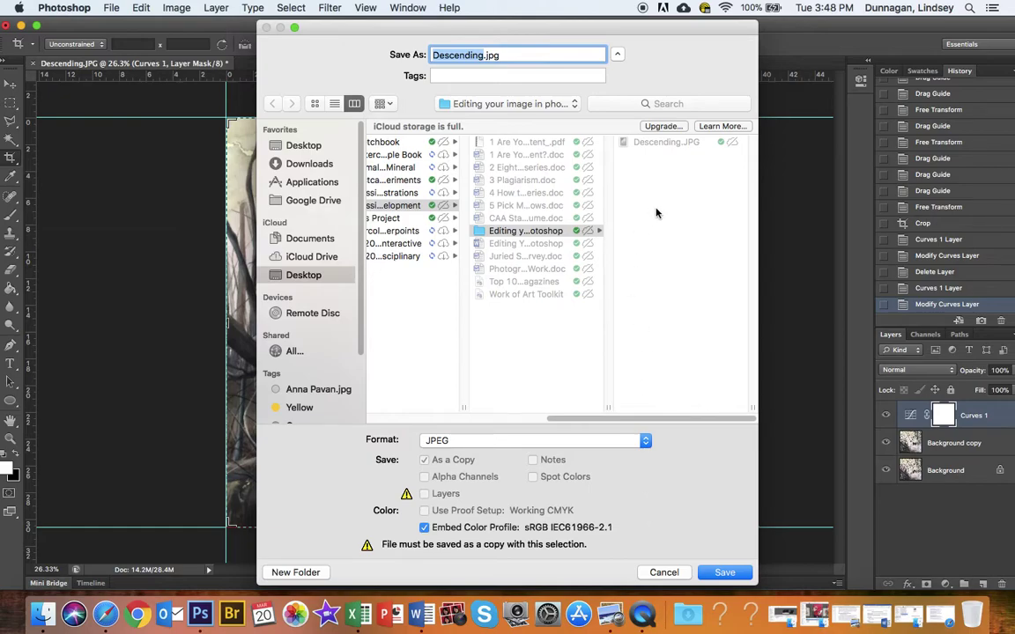
click(722, 573)
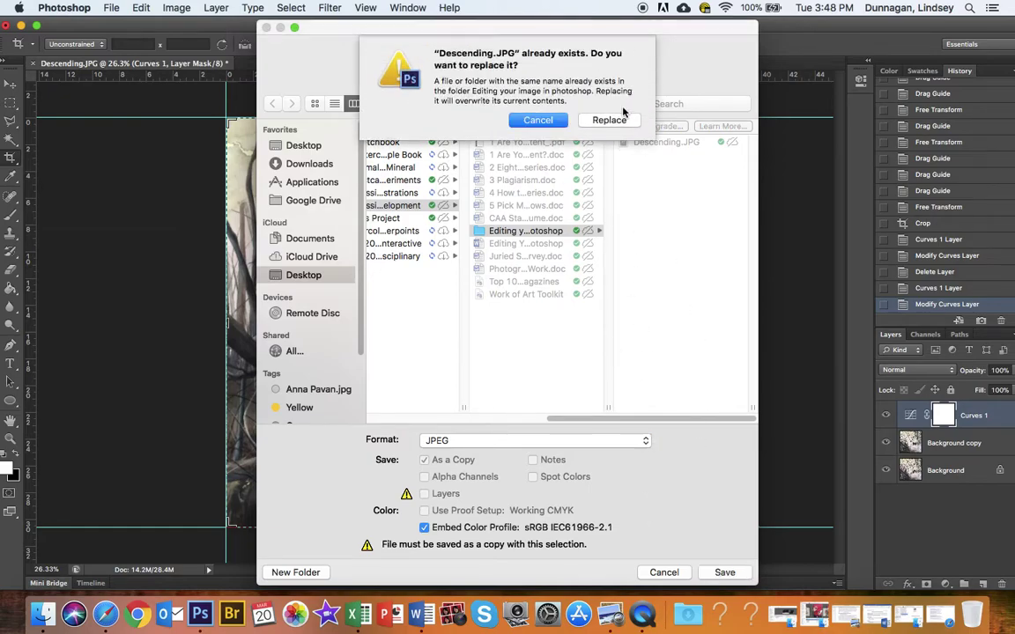
click(539, 120)
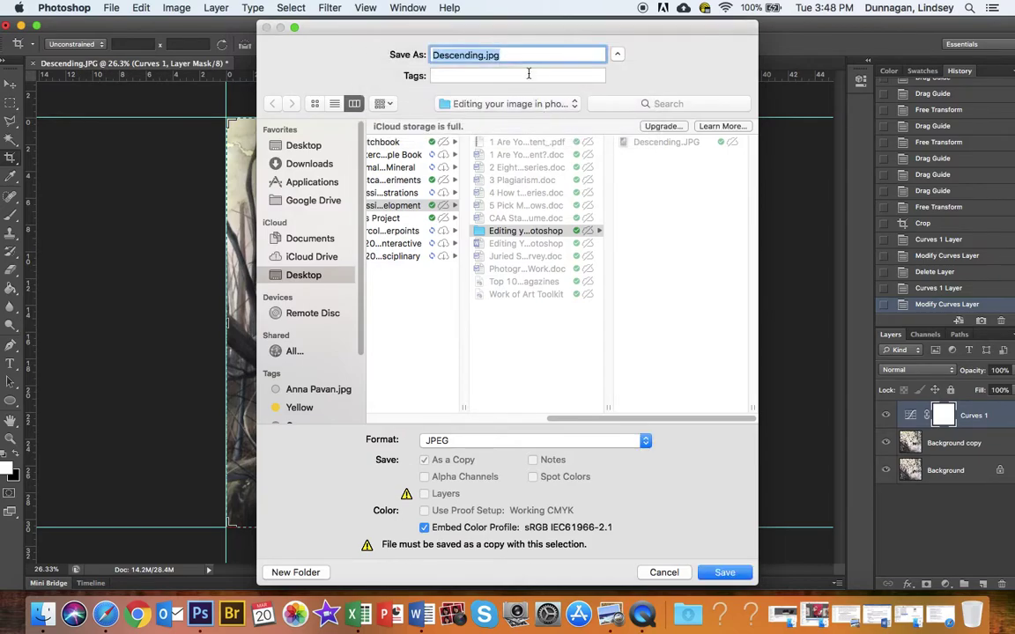
click(482, 55)
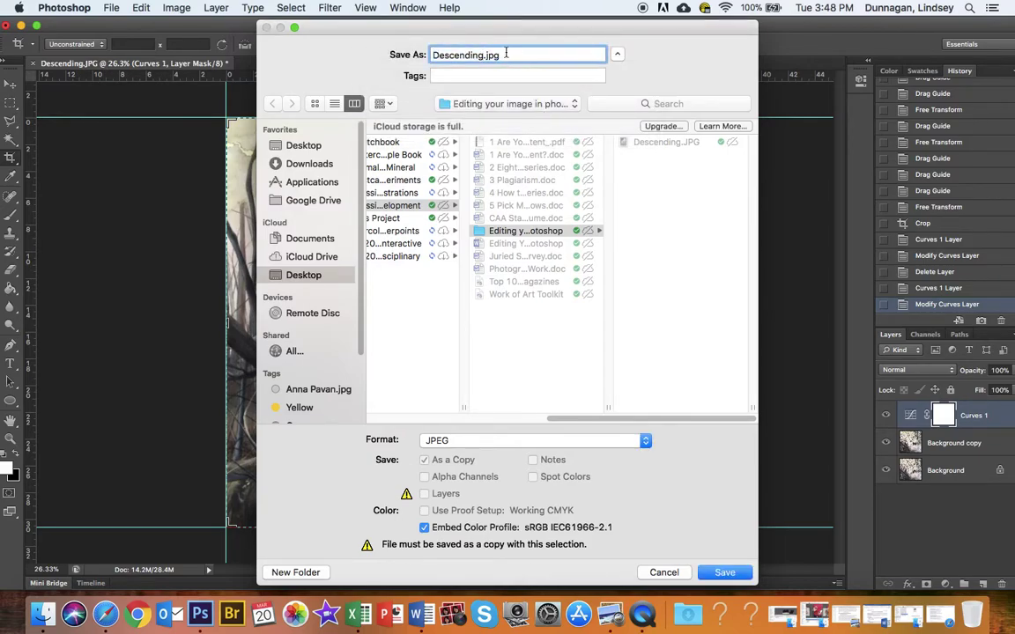
text(Edited)
click(724, 573)
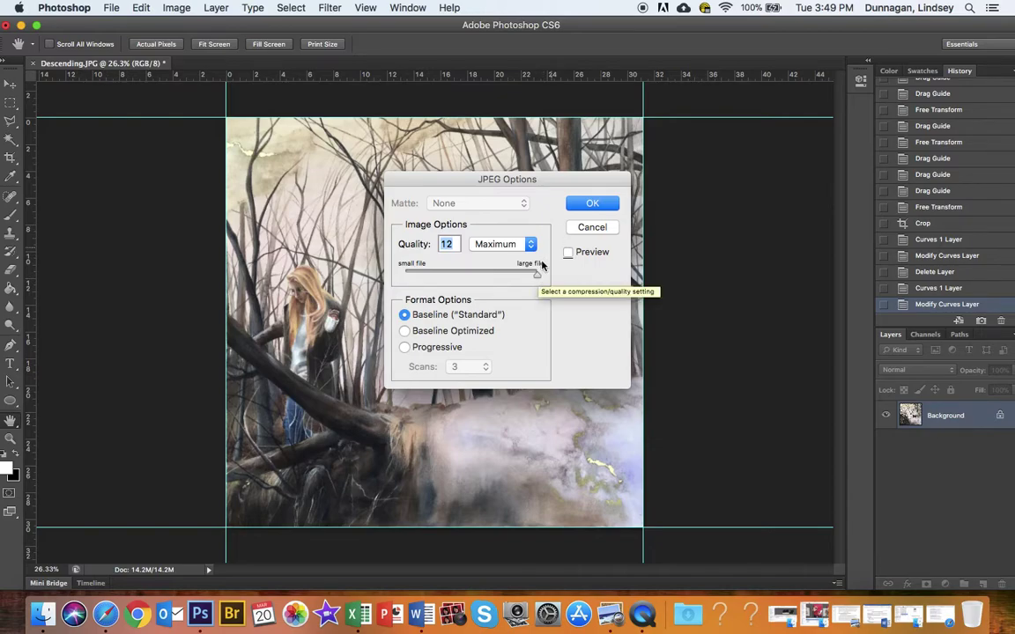
Set JPEG quality to 12 (Maximum) and confirm the save
drag(536, 276, 509, 276)
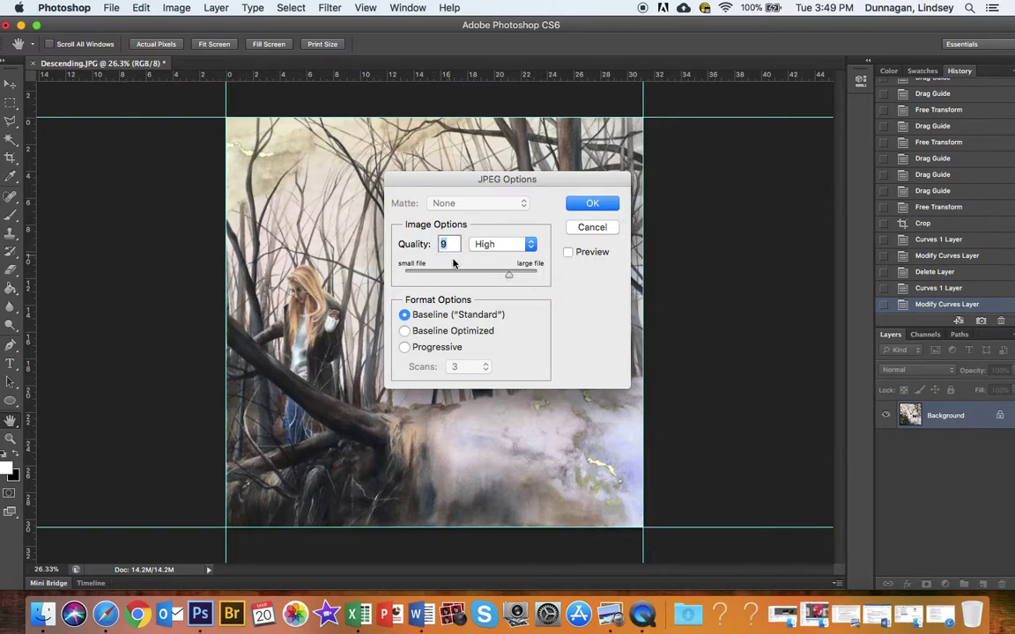
text(12)
click(586, 203)
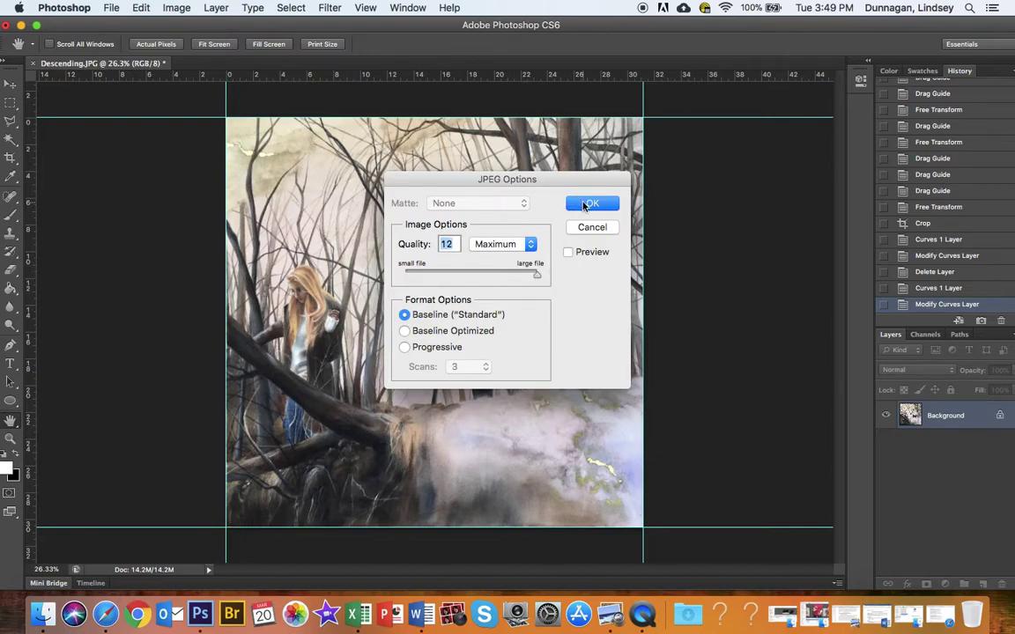